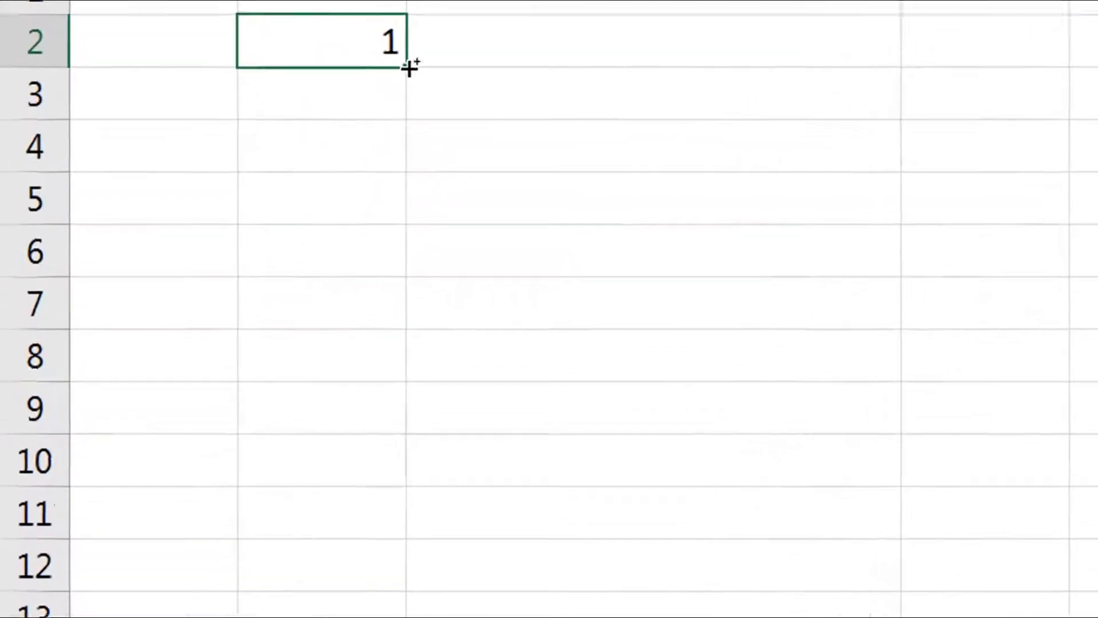
- Fill the number sequence down to row 8, then type '>8.3' into a cell in the schedule
left_click_drag(296, 146, 297, 373)
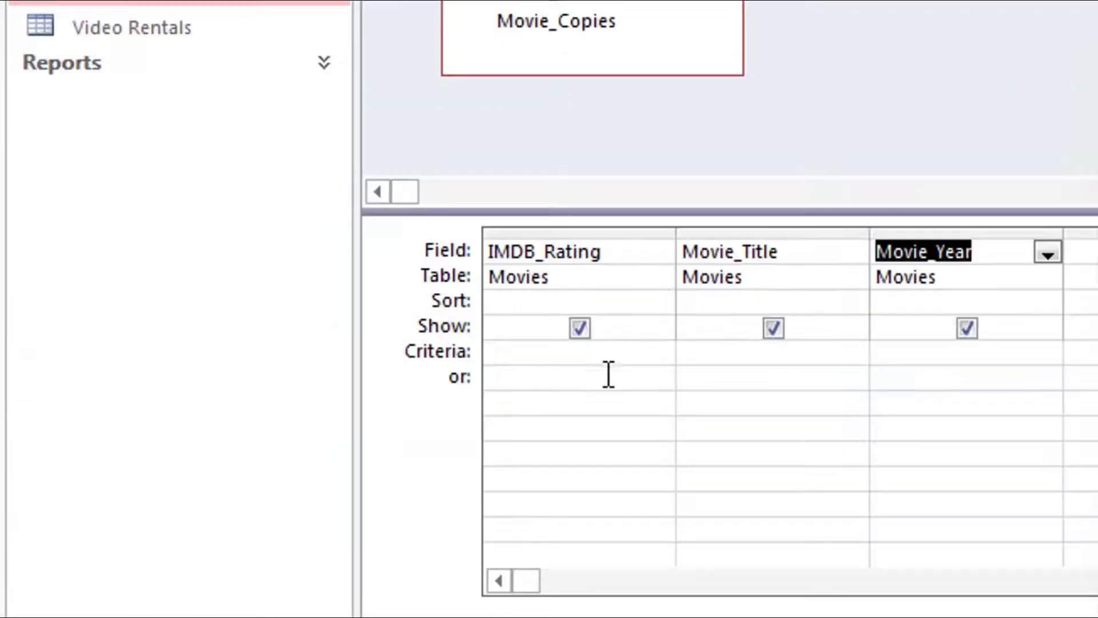
left_click(595, 357)
type(">8.3")
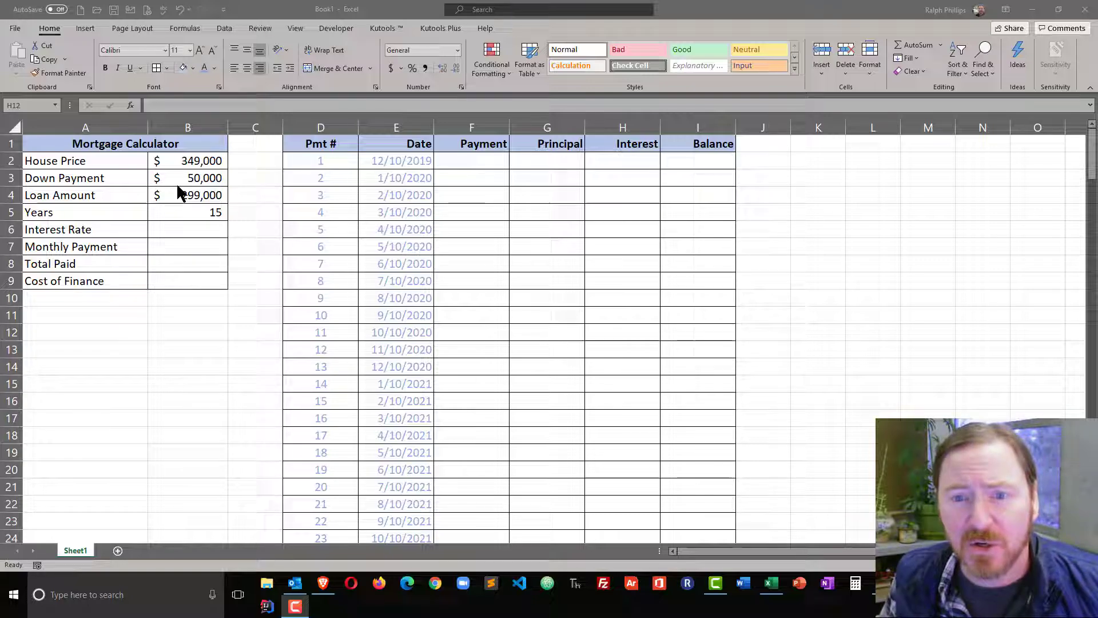
- Enter a 3.90% interest rate in B6 after reviewing the loan amount and years
left_click(198, 194)
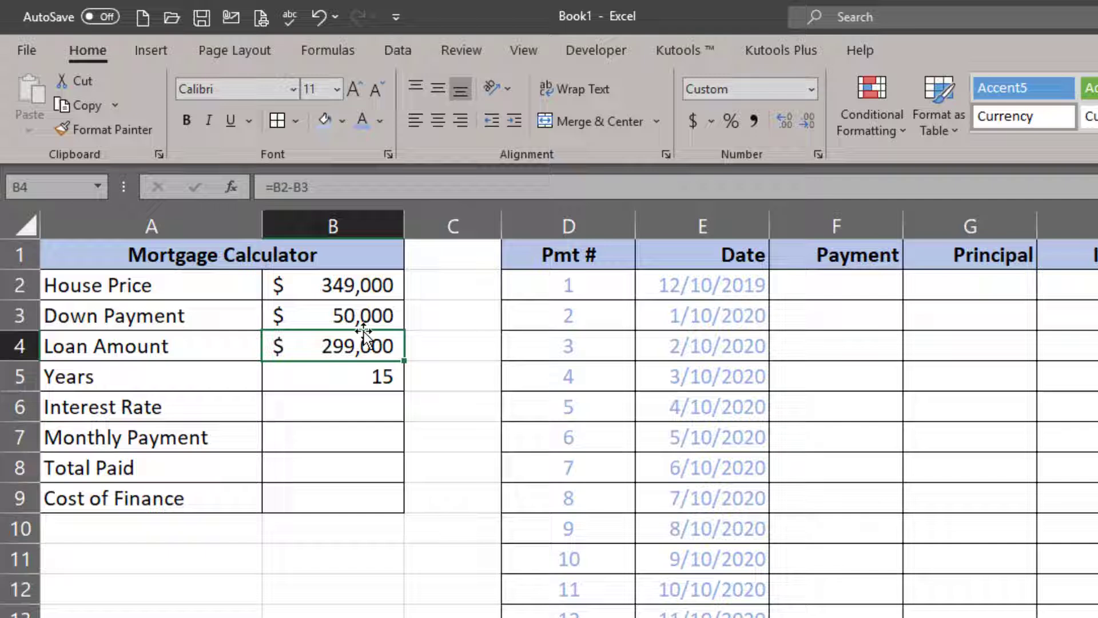
left_click(363, 372)
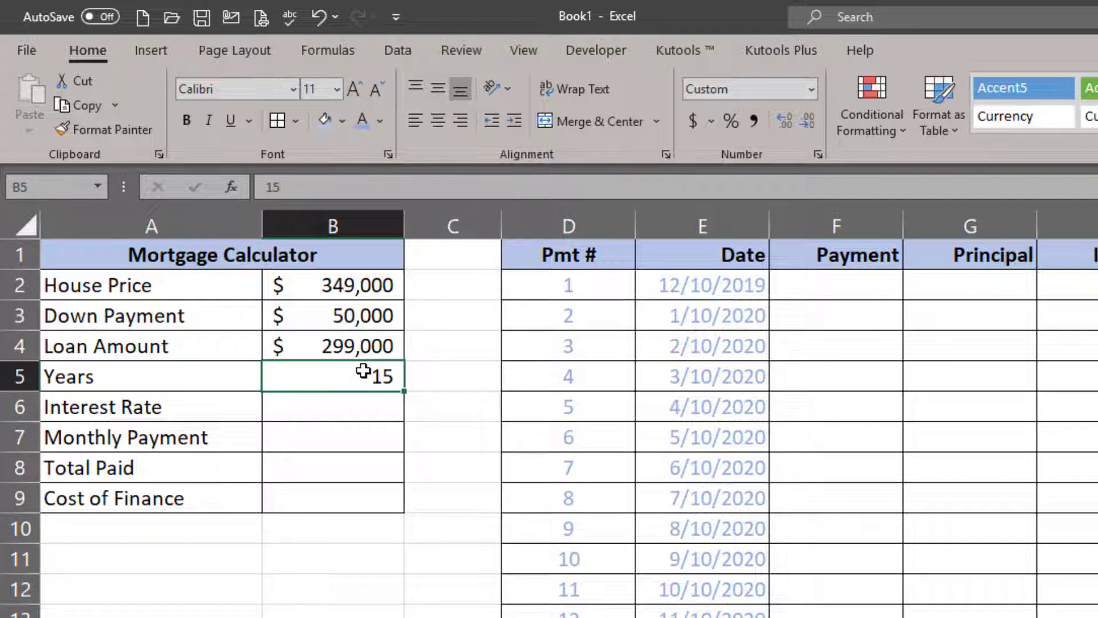
left_click(356, 410)
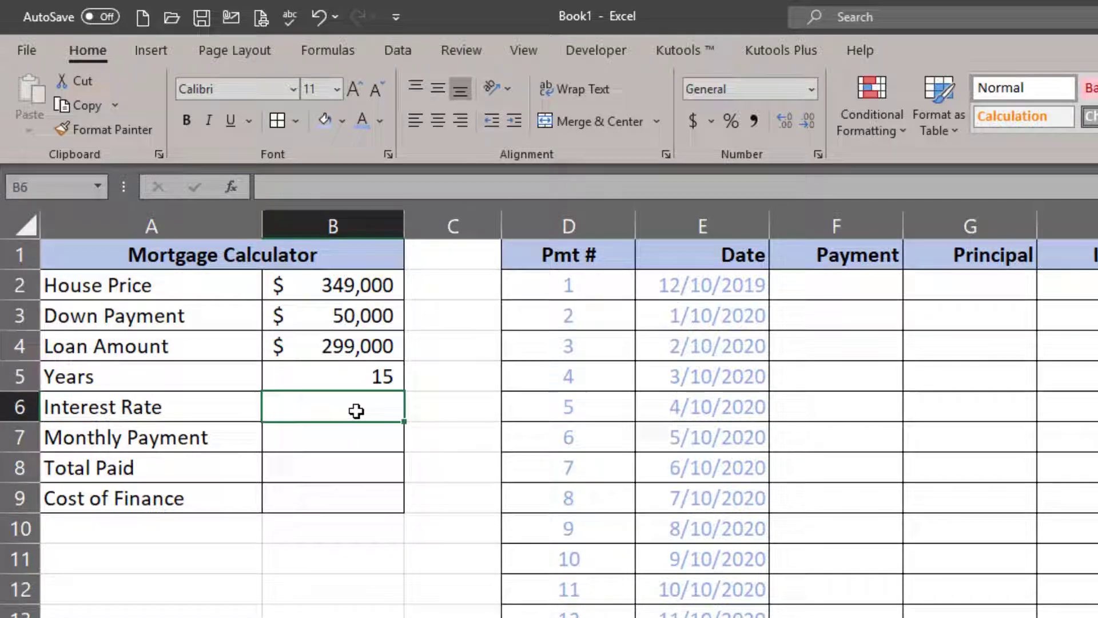
type("4")
key("BackSpace")
type("3.90%")
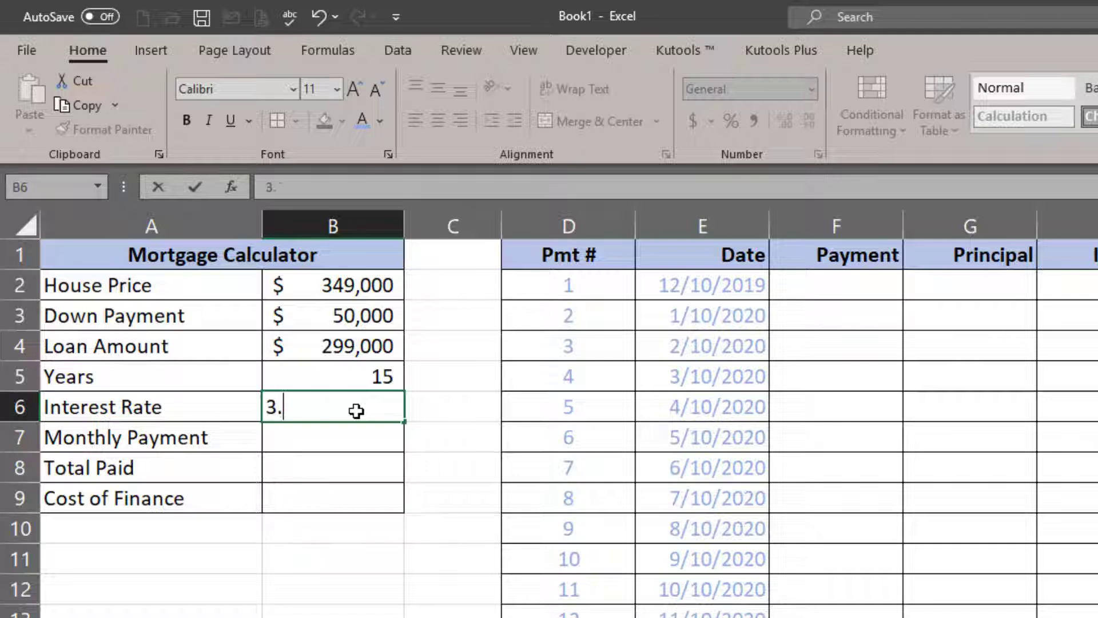
key("Return")
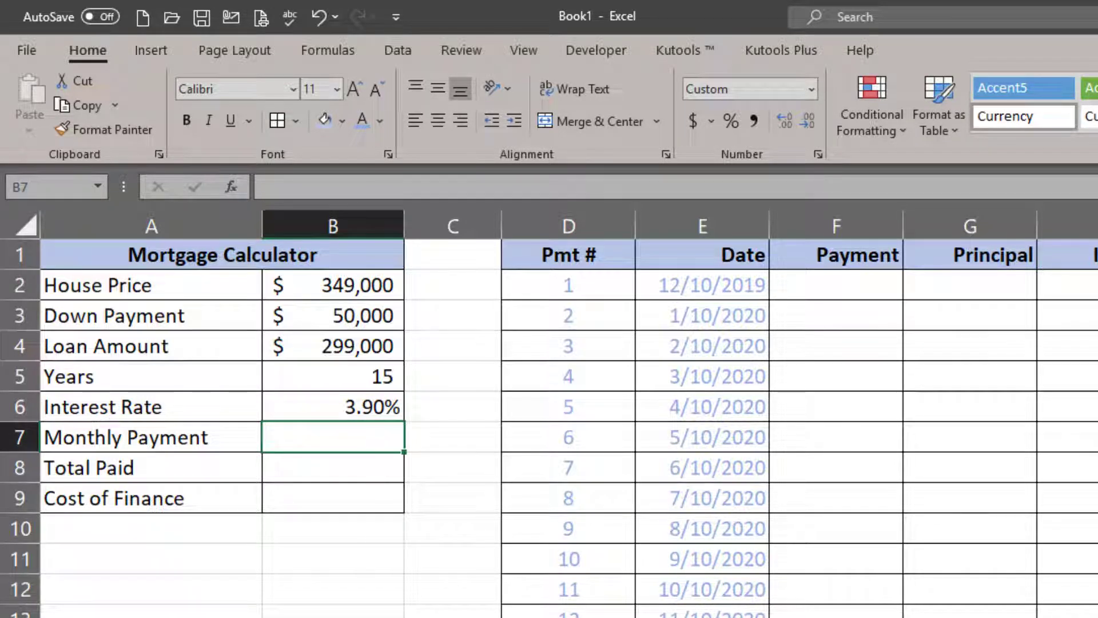
- Enter =PMT(B6/12,B5*12,-B4) in B7, giving a $2,197 monthly payment
type("=PMT(")
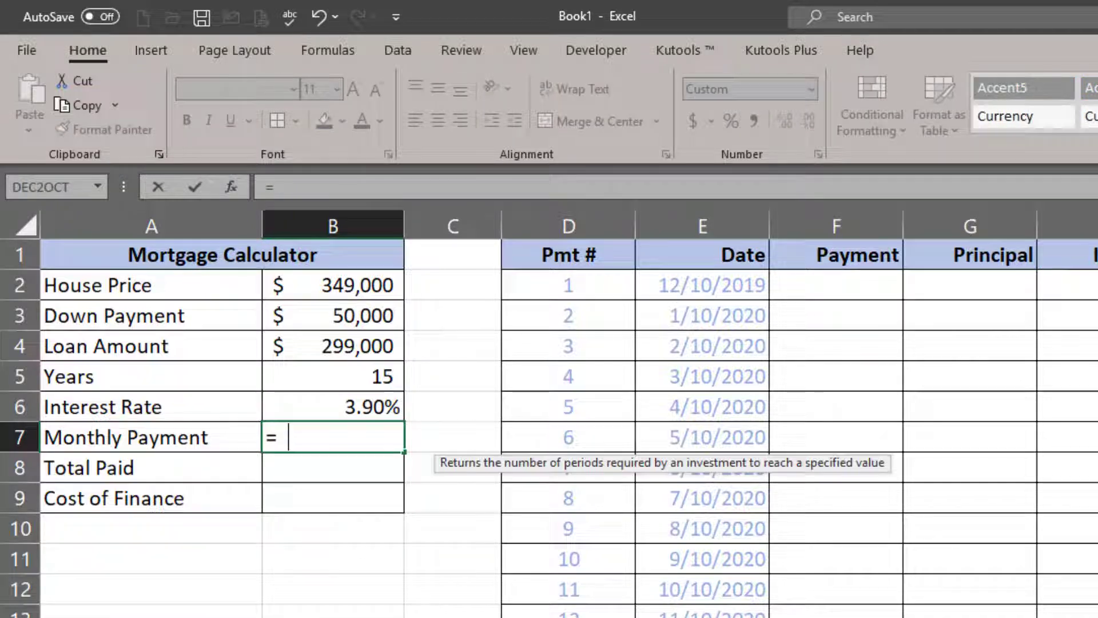
left_click(379, 377)
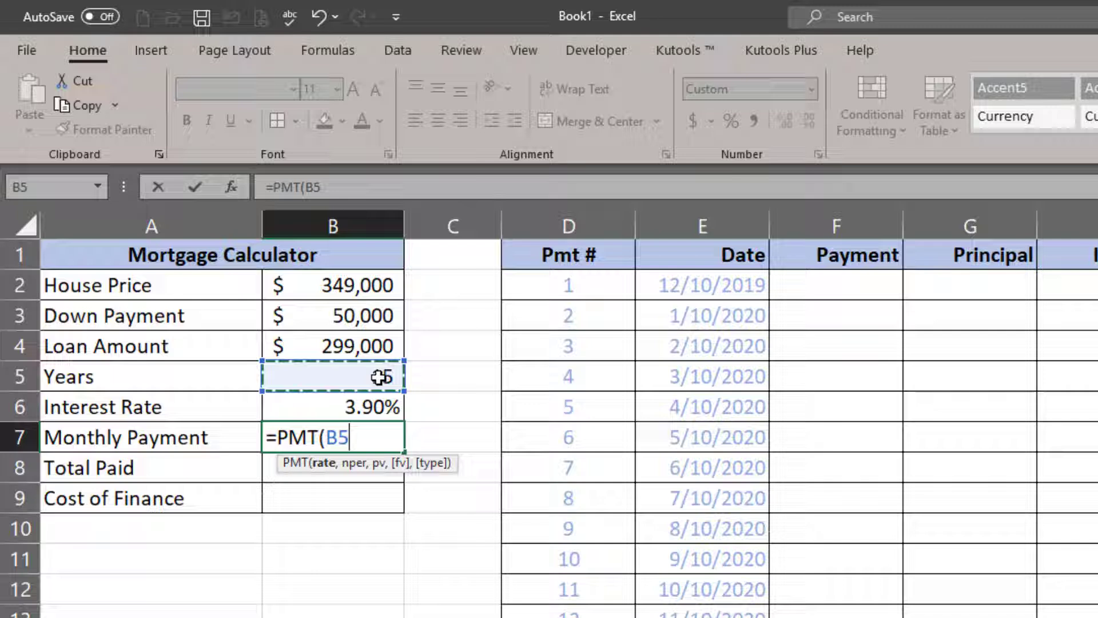
type("/12")
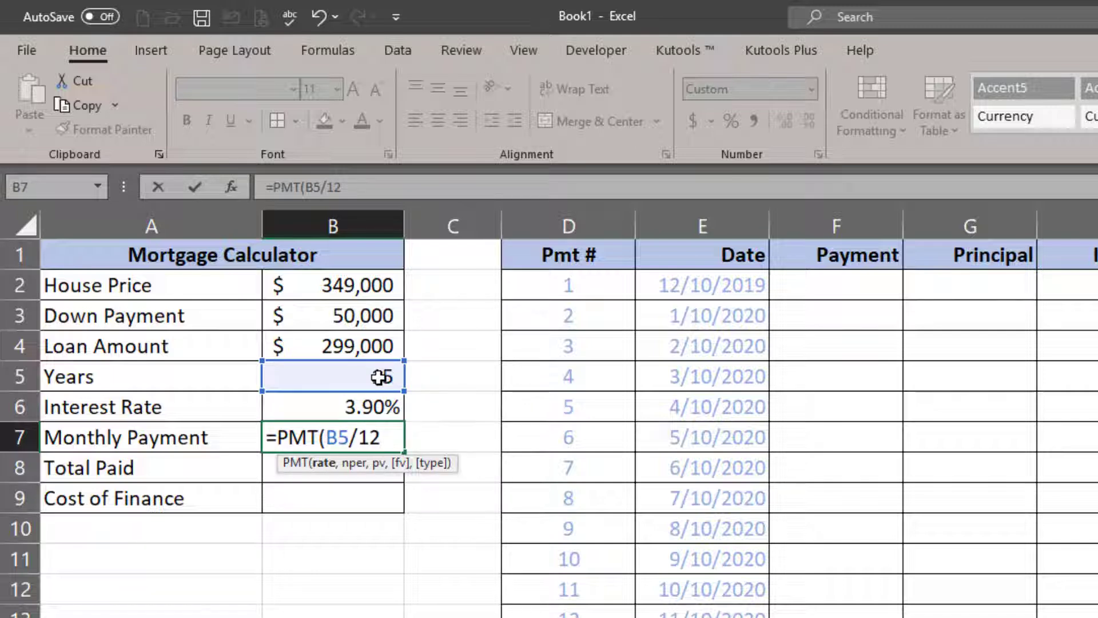
left_click(350, 438)
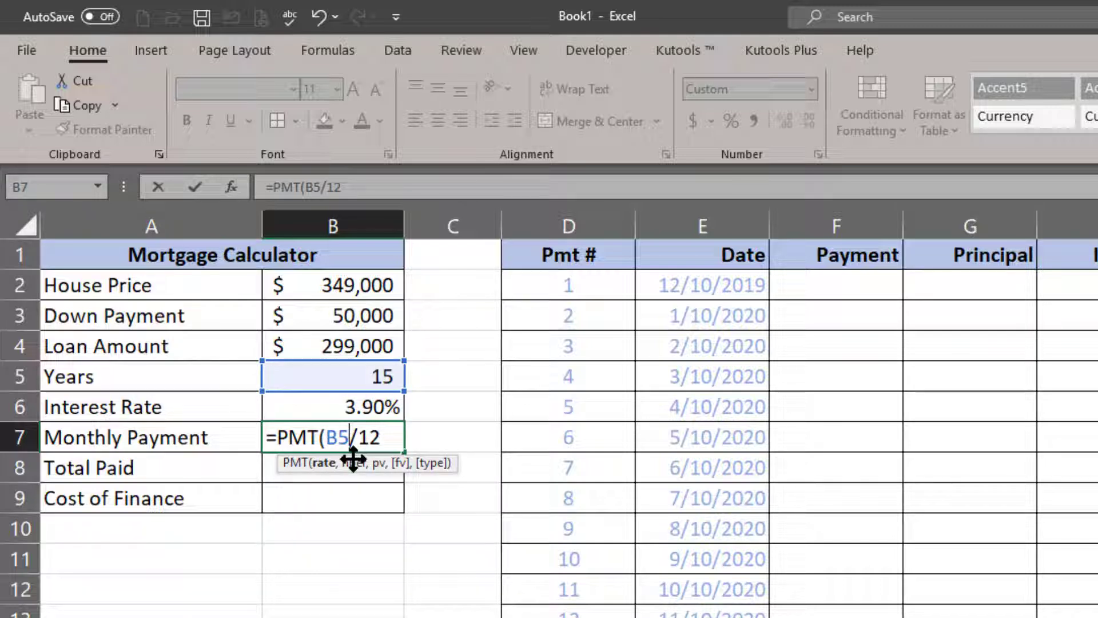
key("BackSpace")
key("BackSpace")
left_click(366, 408)
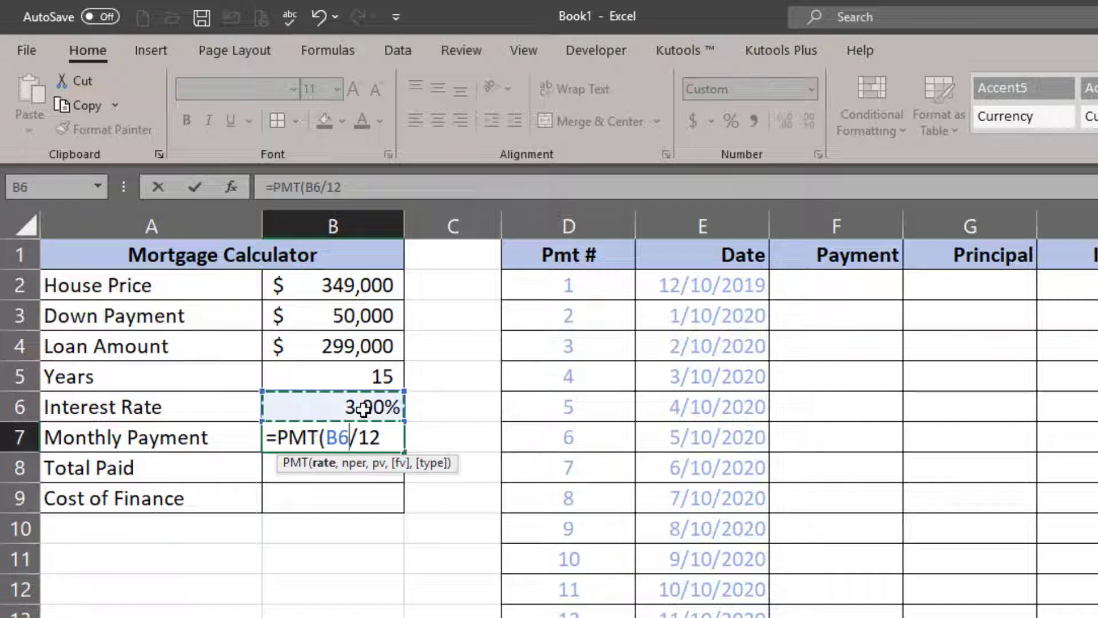
left_click(381, 437)
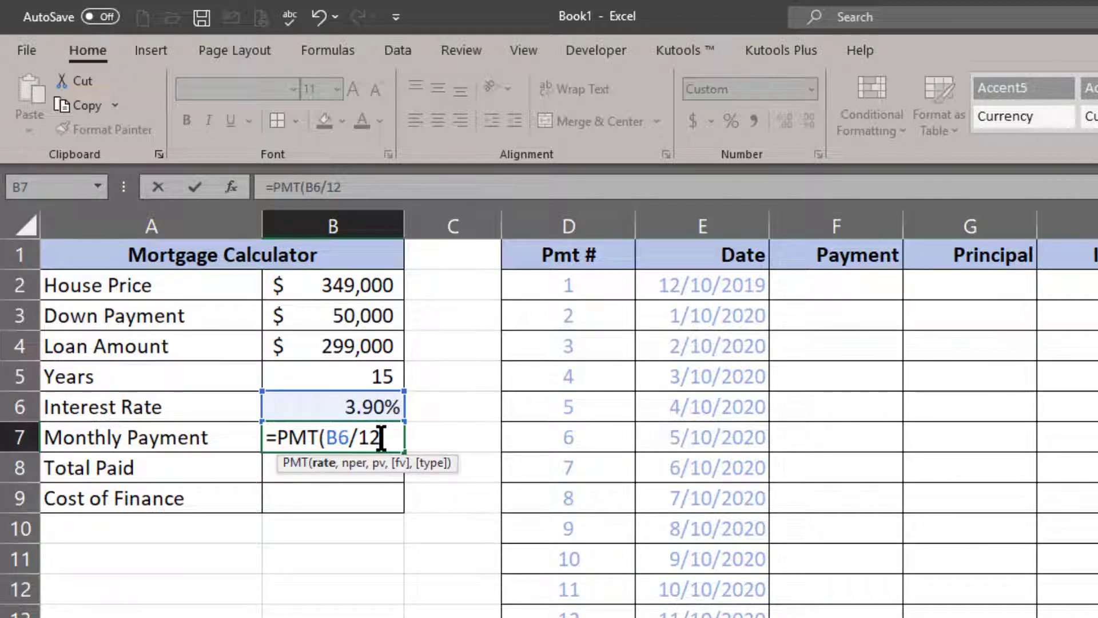
type(",")
left_click(383, 377)
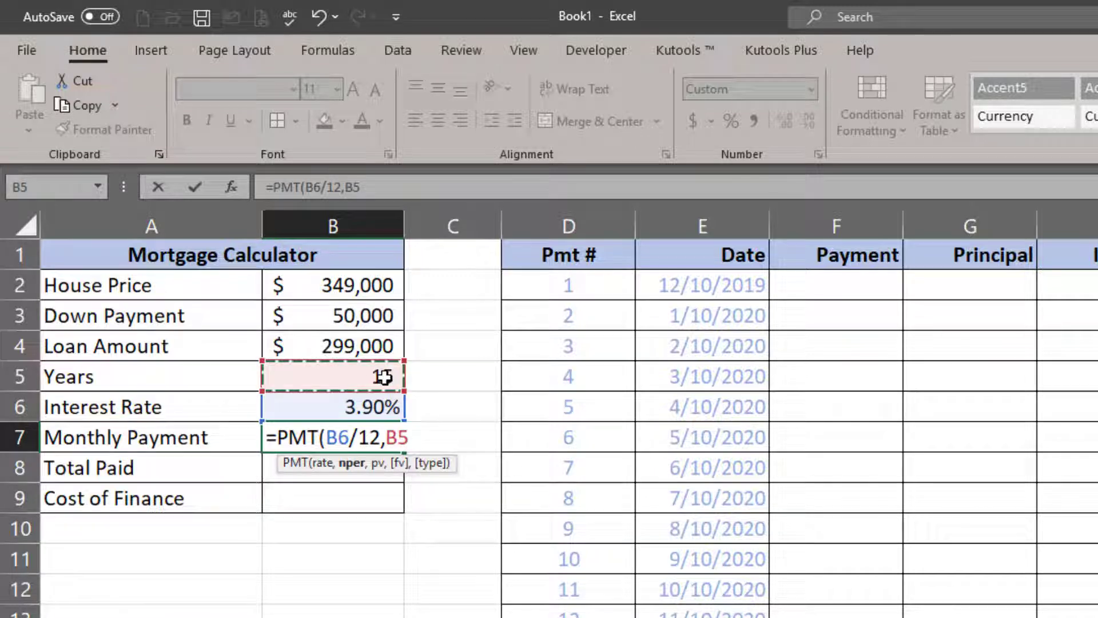
type("*")
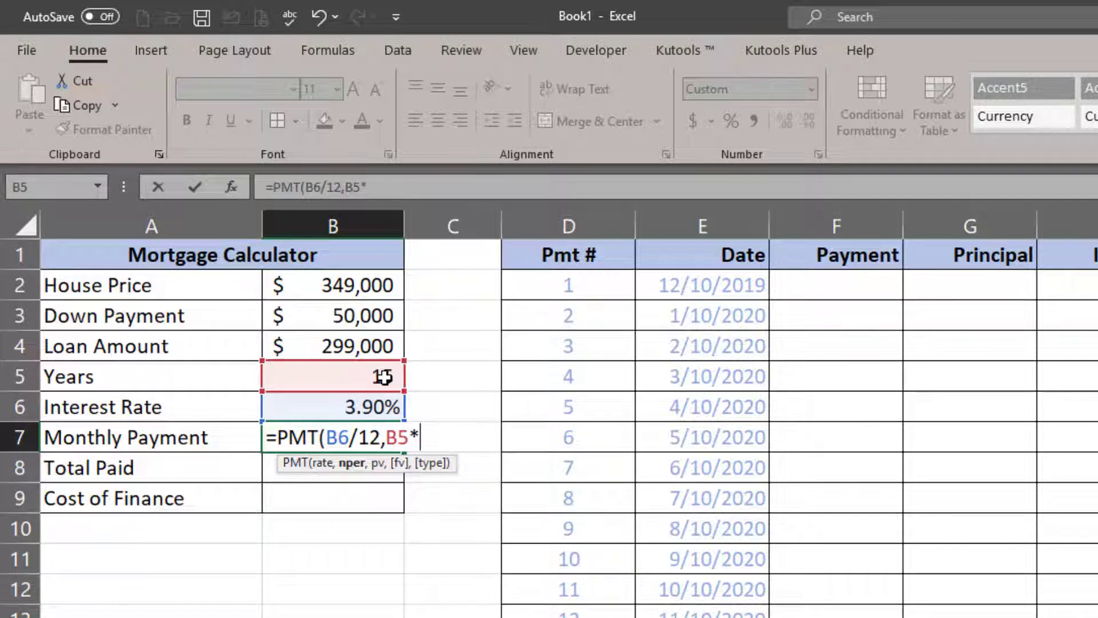
type("12,")
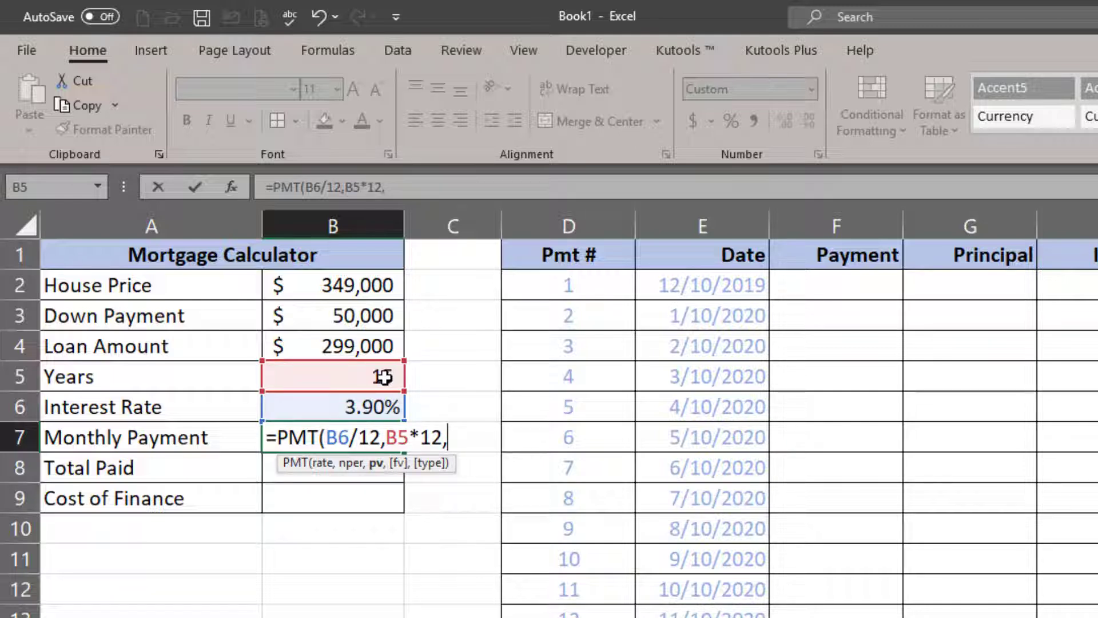
type("-")
left_click(365, 348)
type(")")
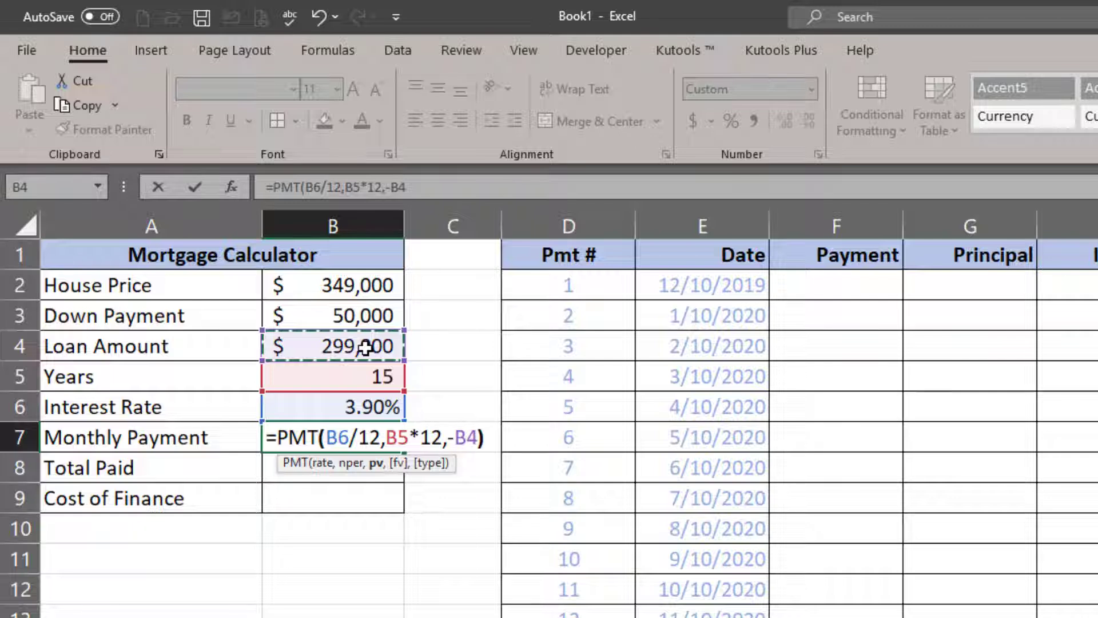
key("Return")
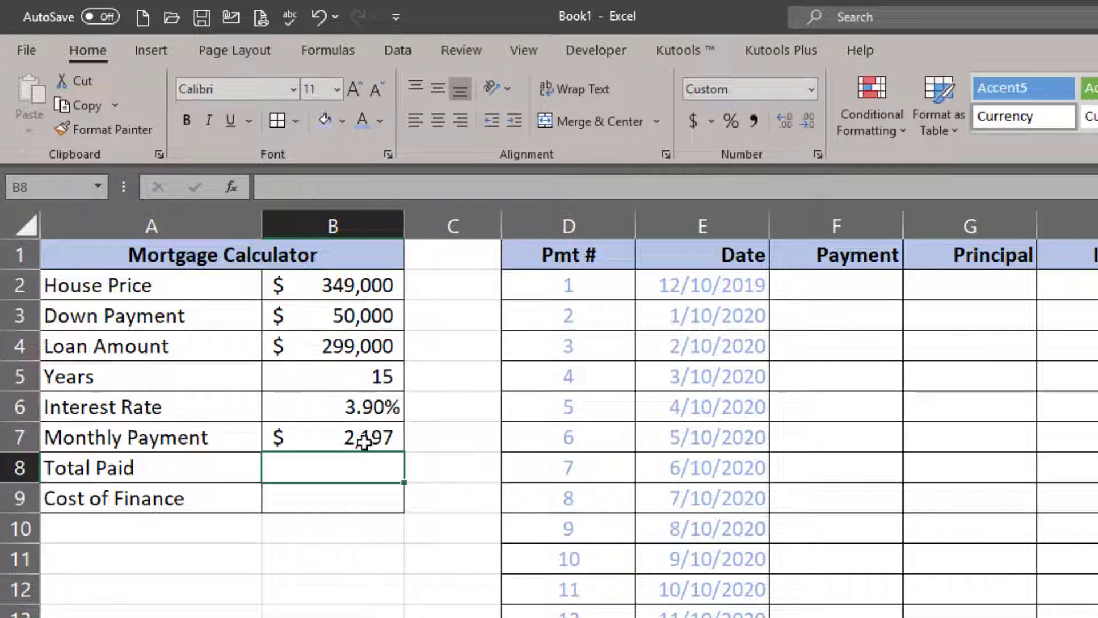
- Enter =B7*B5*12+B3 in B8 so Total Paid shows $445,408
left_click(351, 558)
left_click(346, 469)
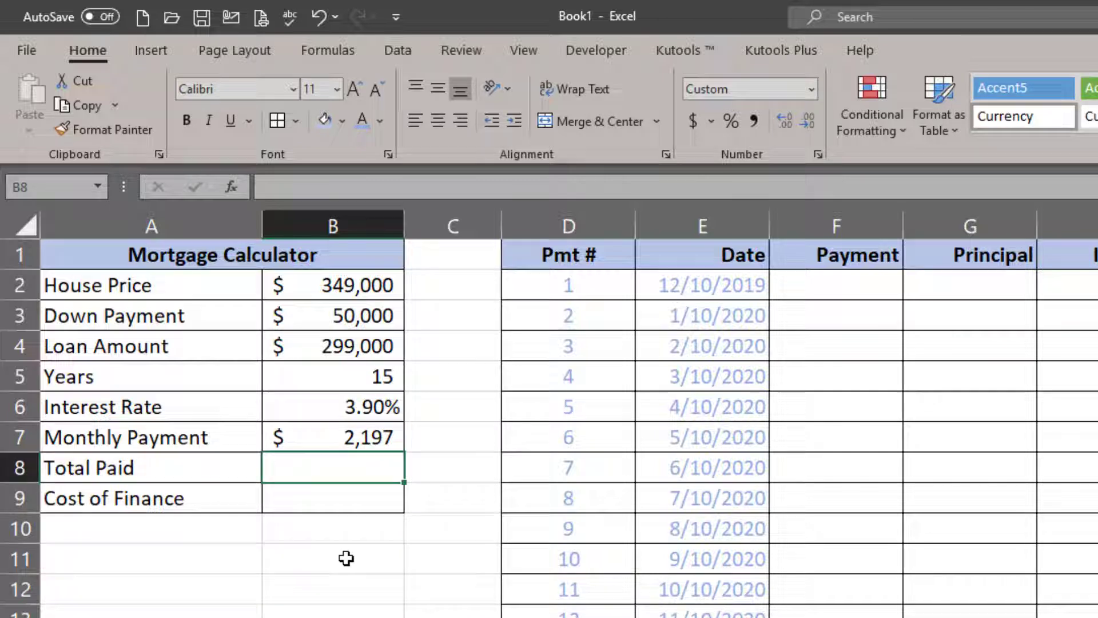
type("=")
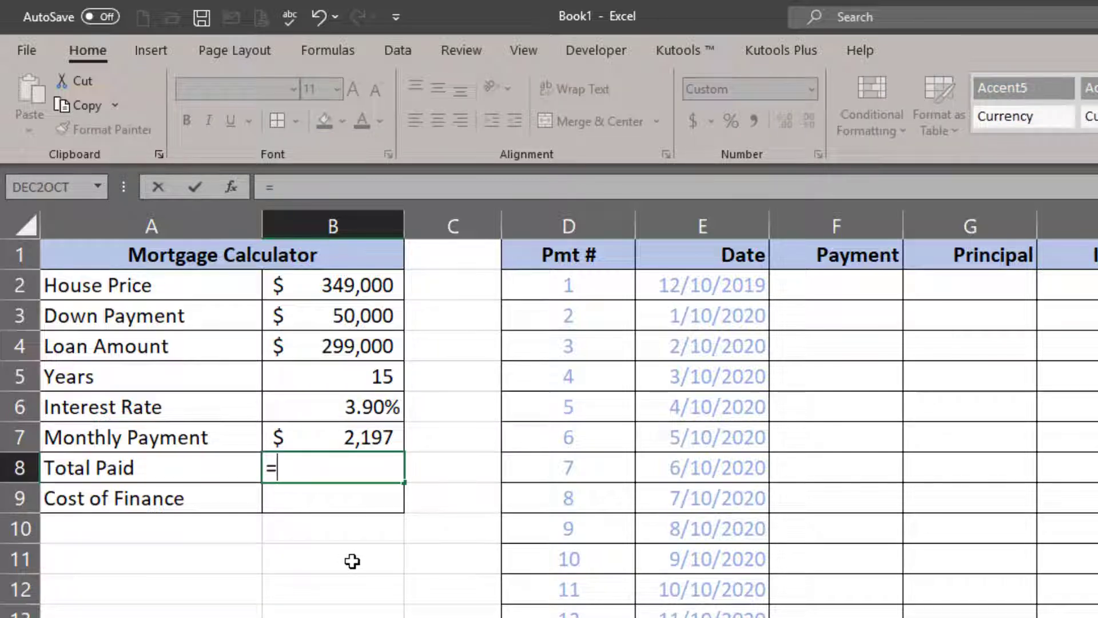
left_click(352, 439)
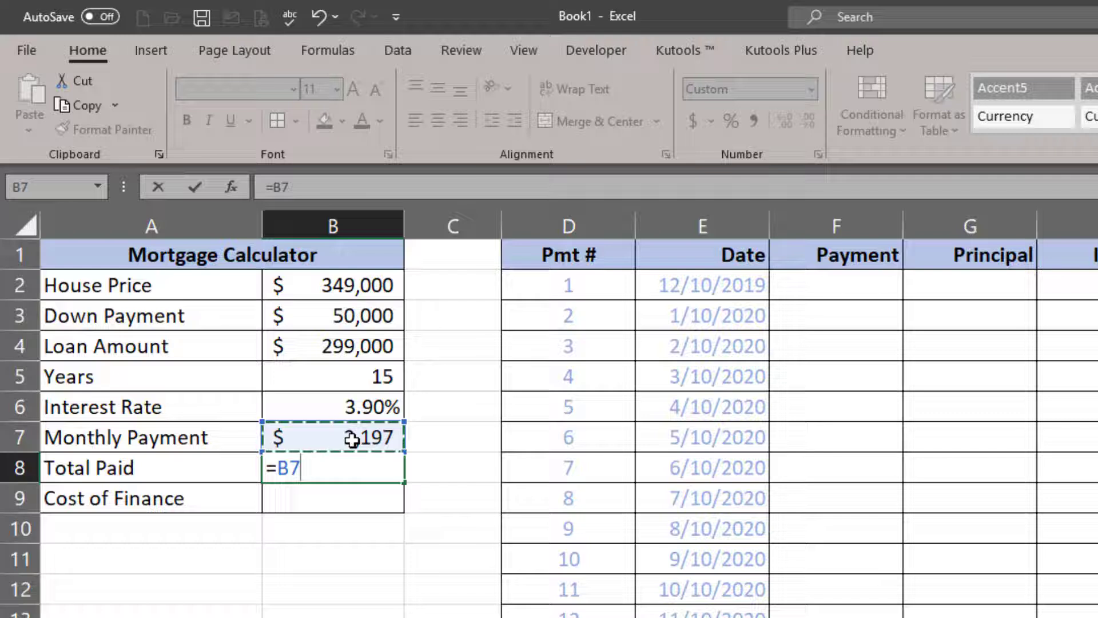
type("*")
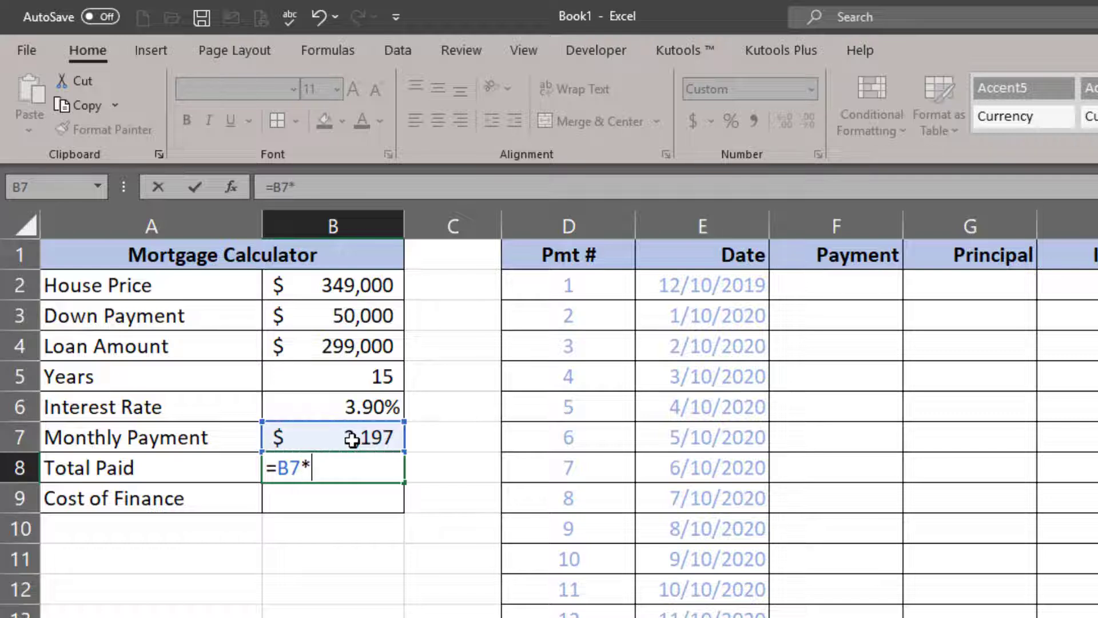
left_click(373, 377)
type("*12")
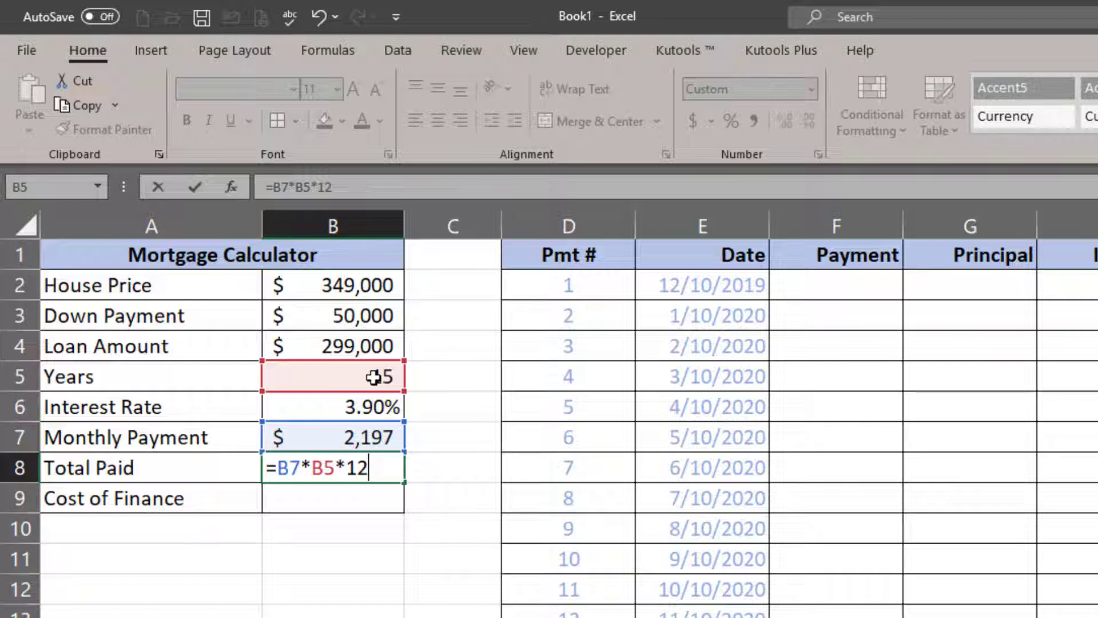
type("+")
left_click(365, 322)
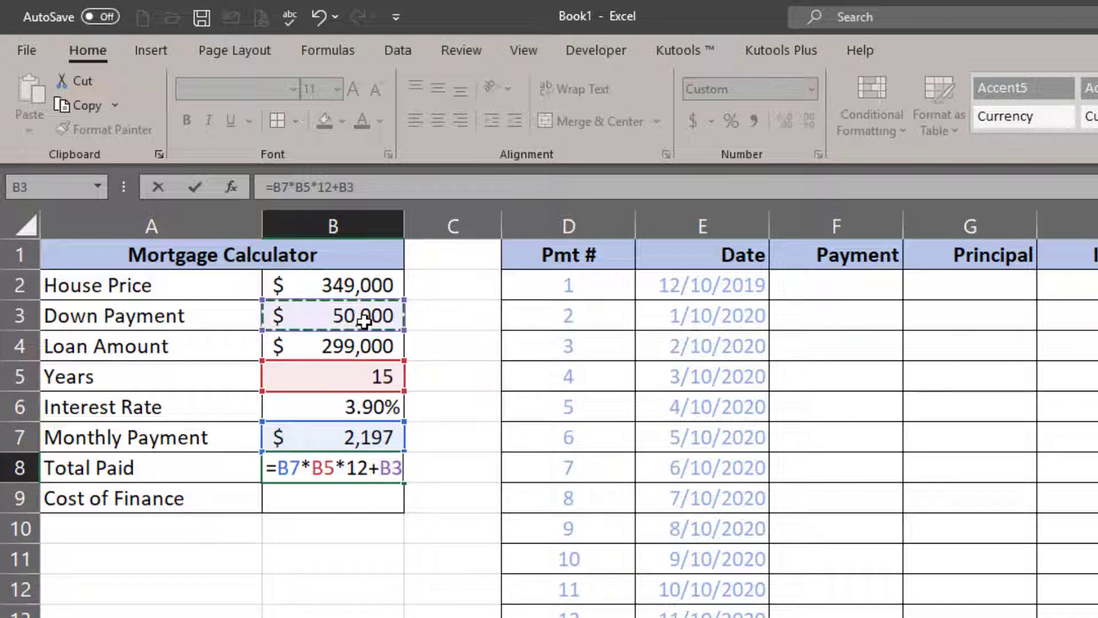
key("Return")
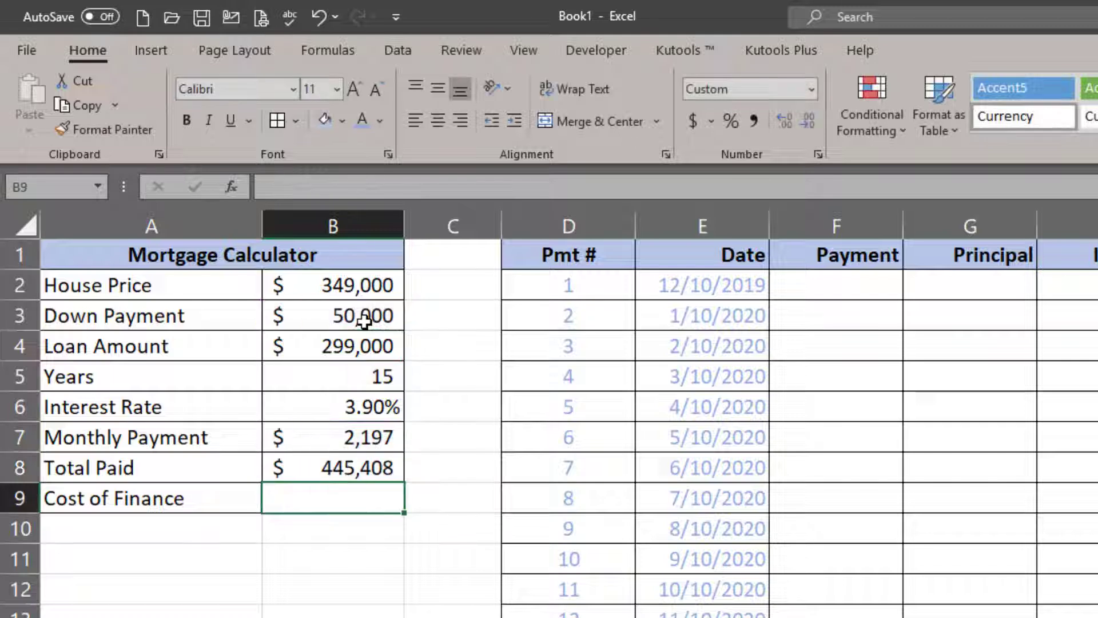
- Enter =B8-B2 in B9 so Cost of Finance shows $96,408
left_click(314, 468)
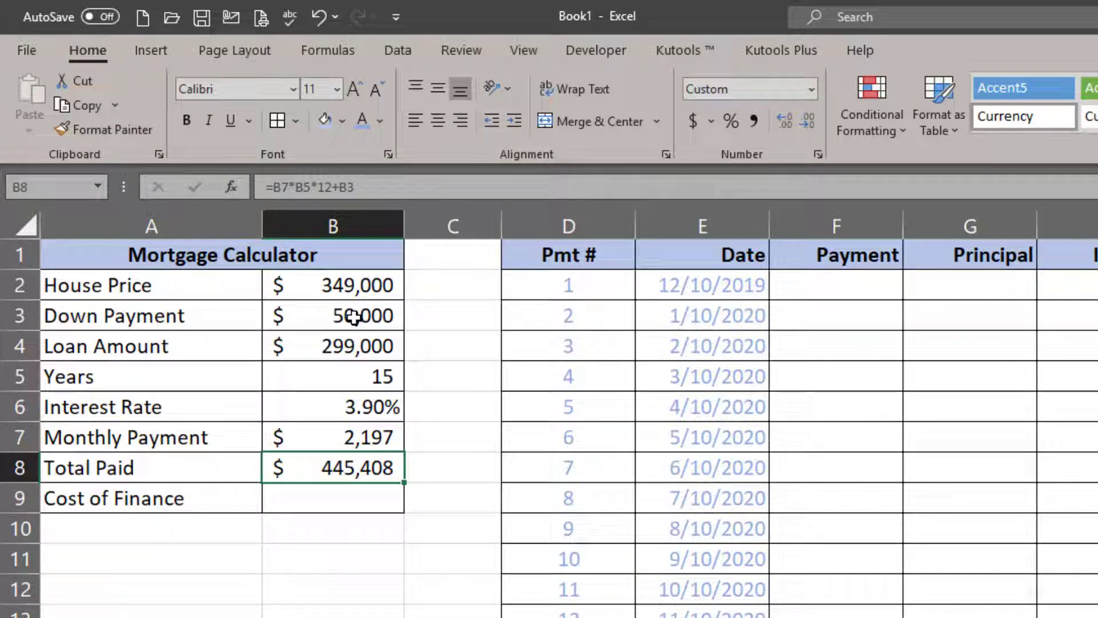
left_click(350, 509)
type("=")
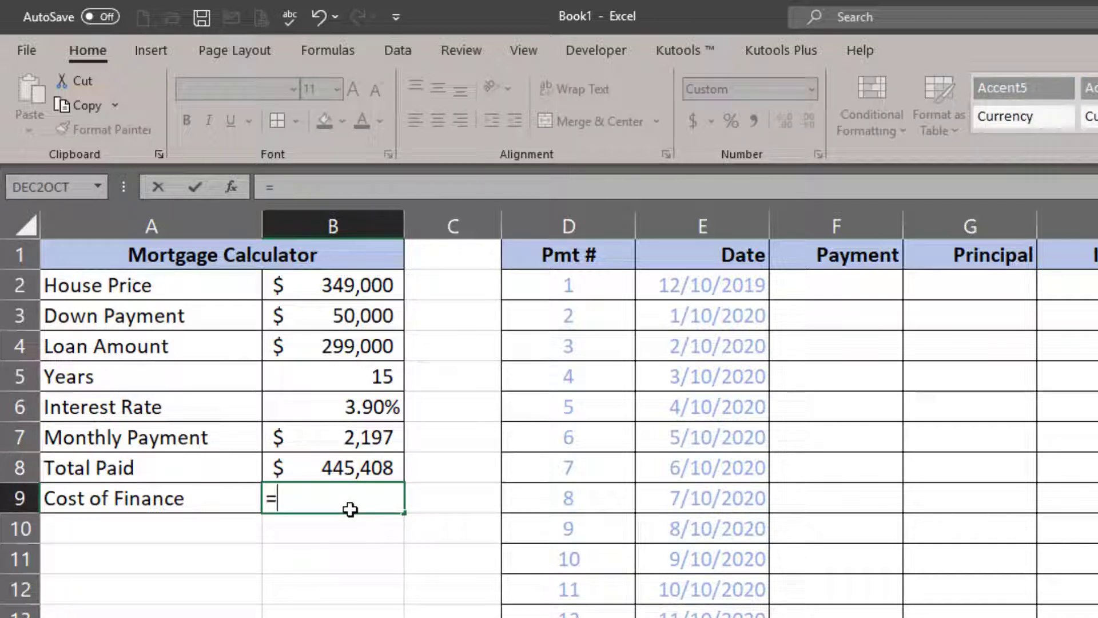
left_click(359, 478)
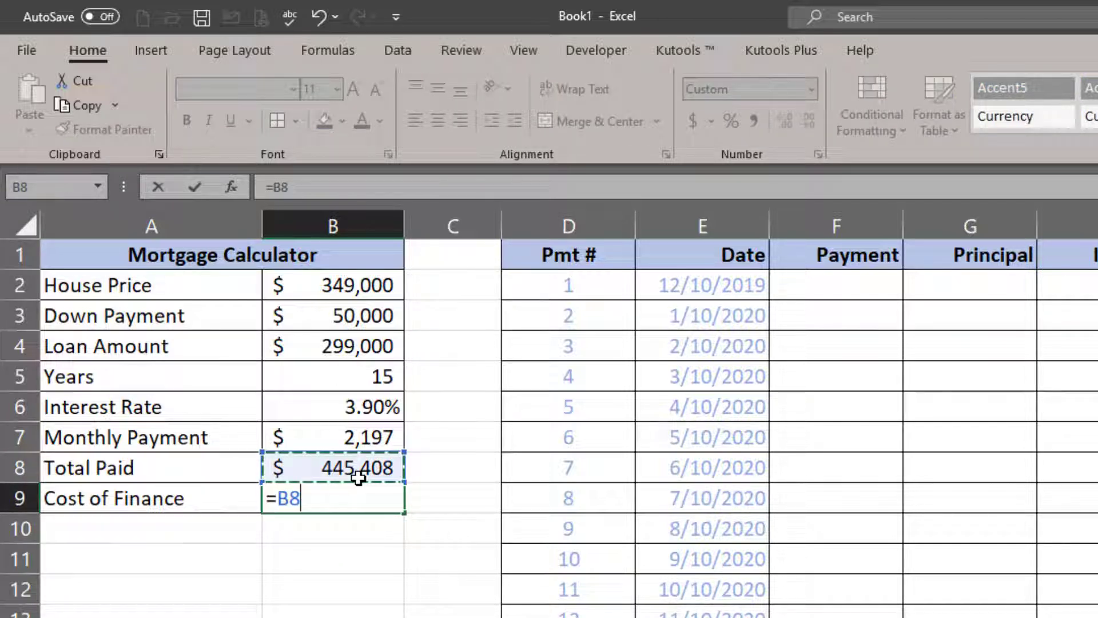
type("-")
left_click(358, 292)
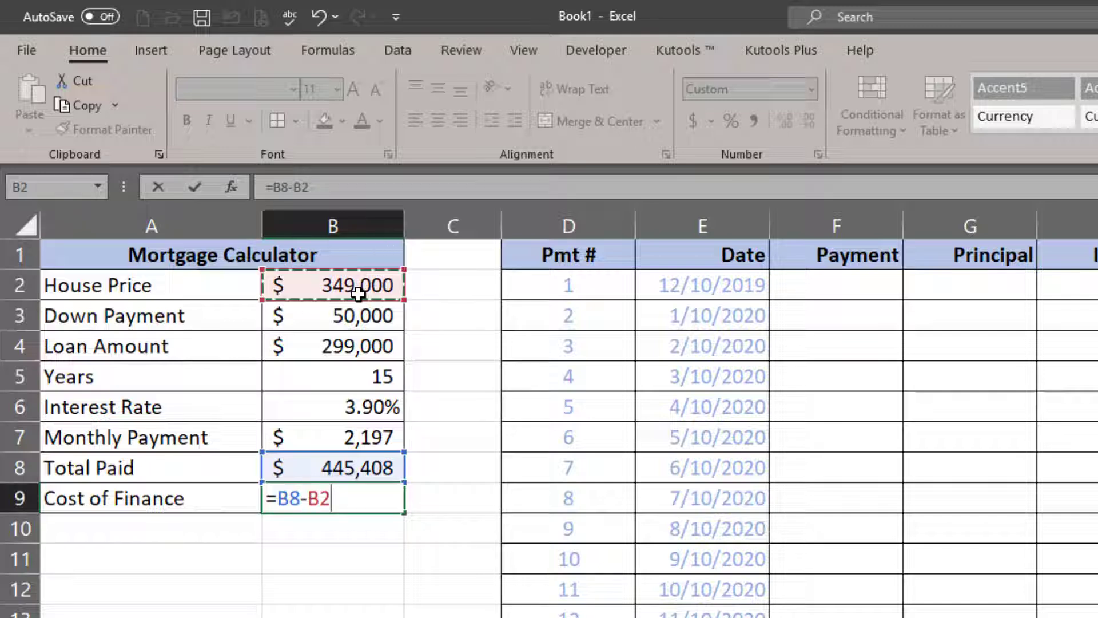
key("Return")
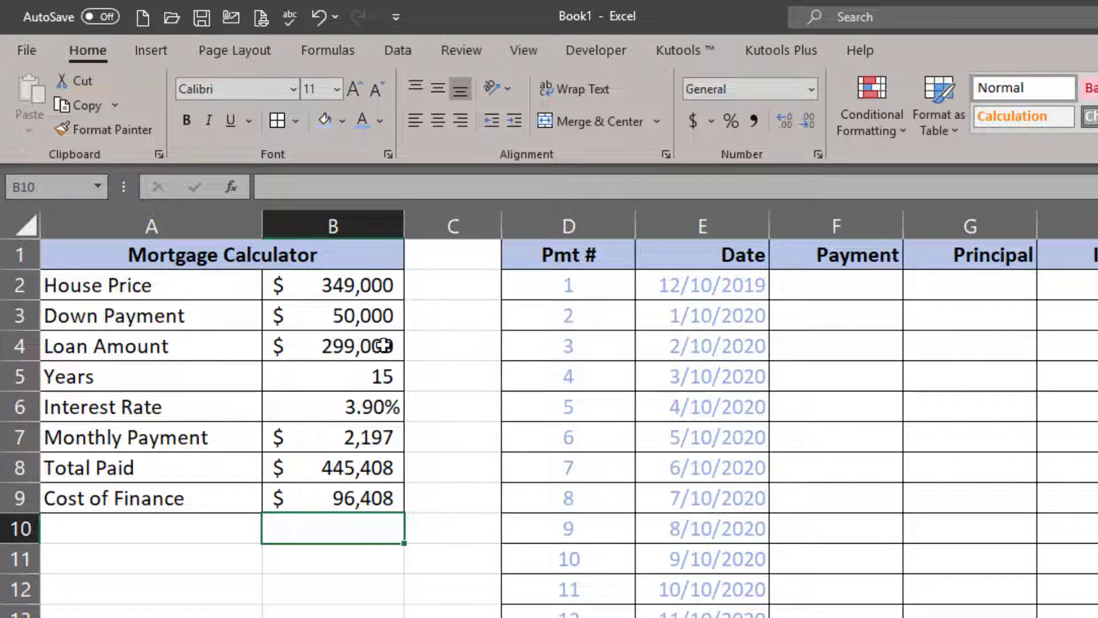
- Try 349000 as the down payment, check the dependent formulas, then set it back to 50,000
left_click(364, 316)
type("349000")
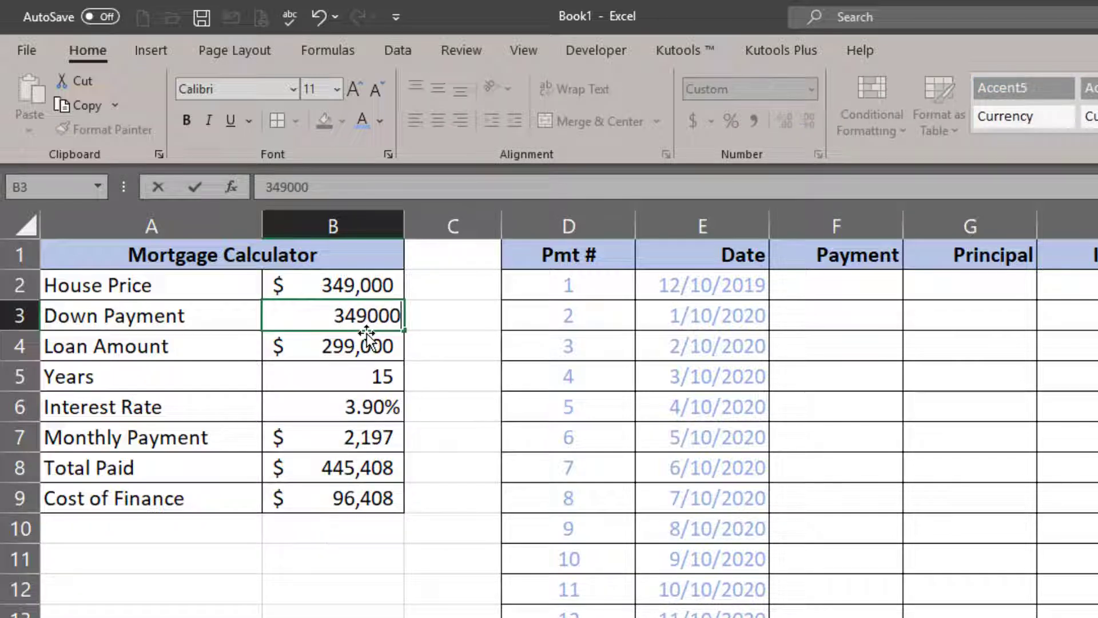
key("Return")
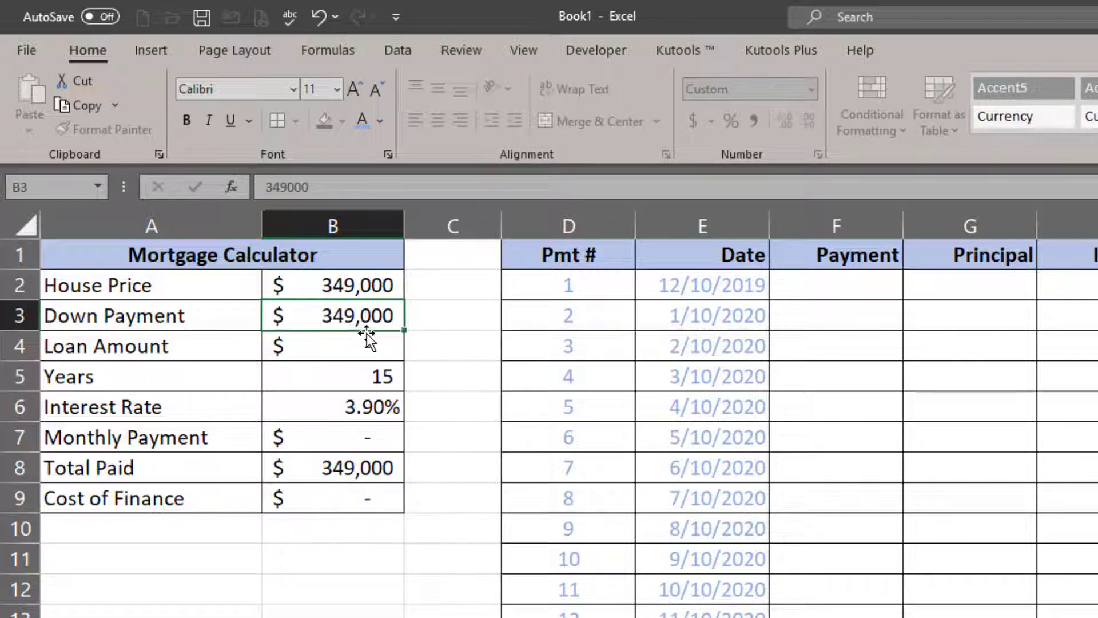
left_click_drag(368, 287, 366, 319)
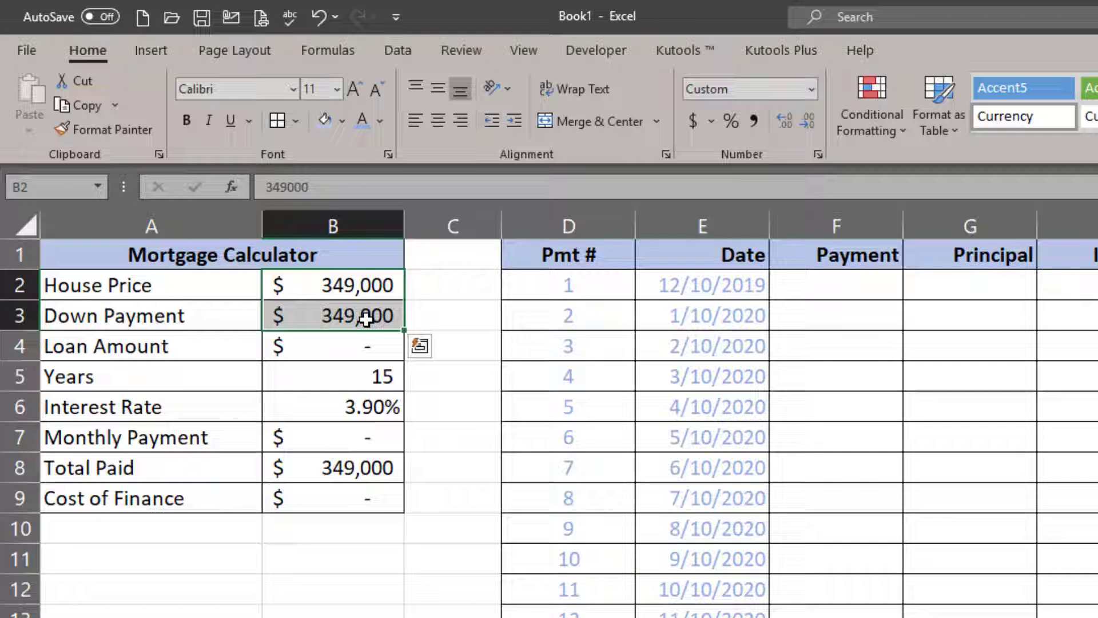
left_click(367, 342)
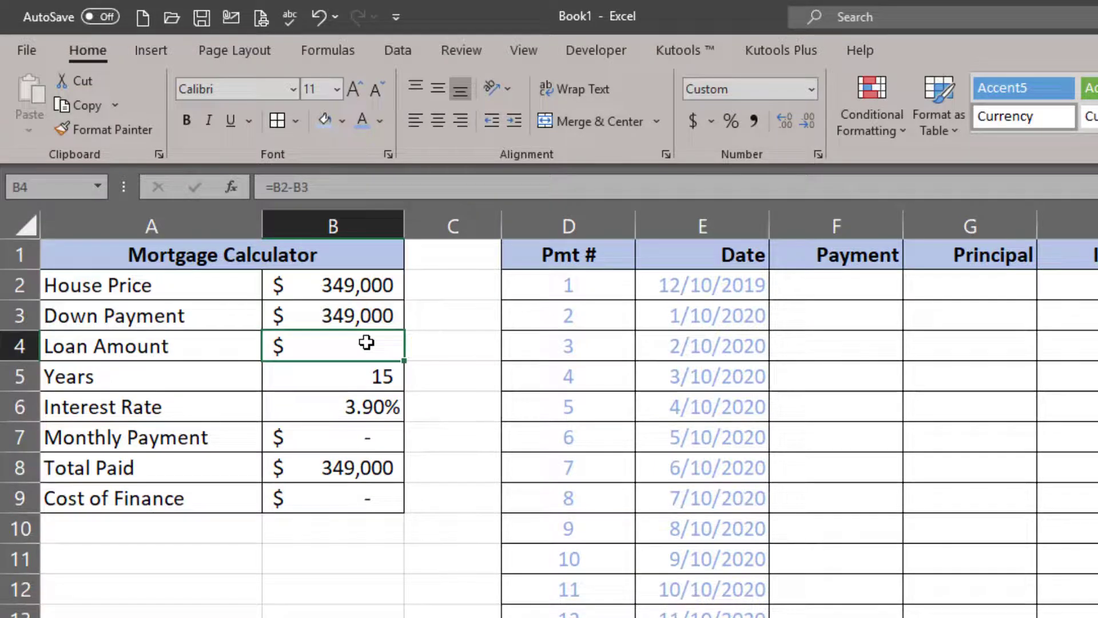
left_click(368, 438)
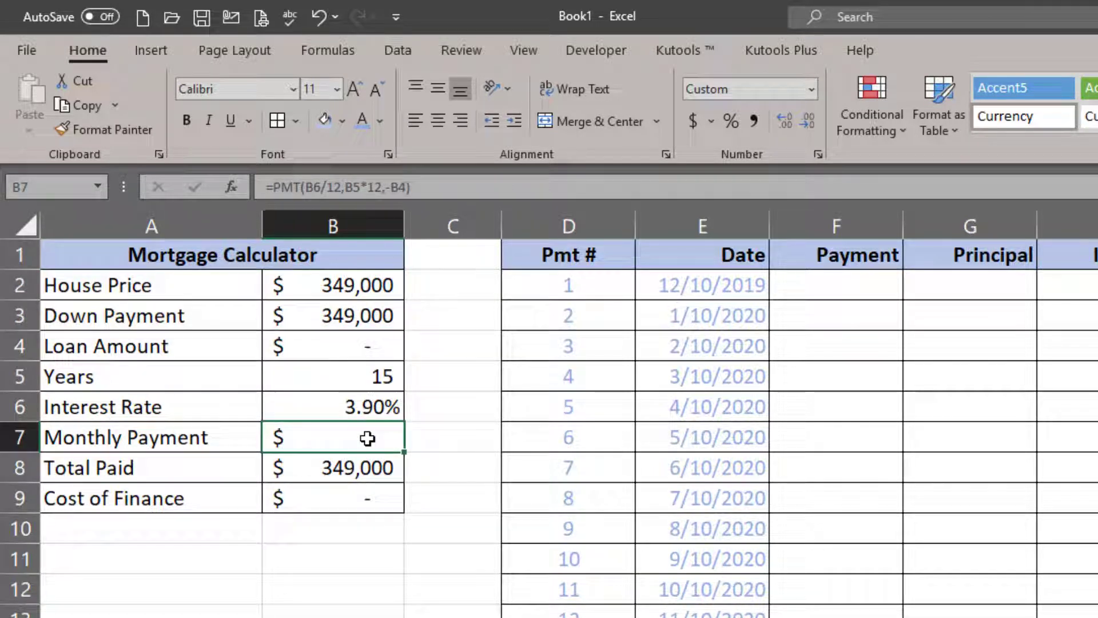
left_click(368, 466)
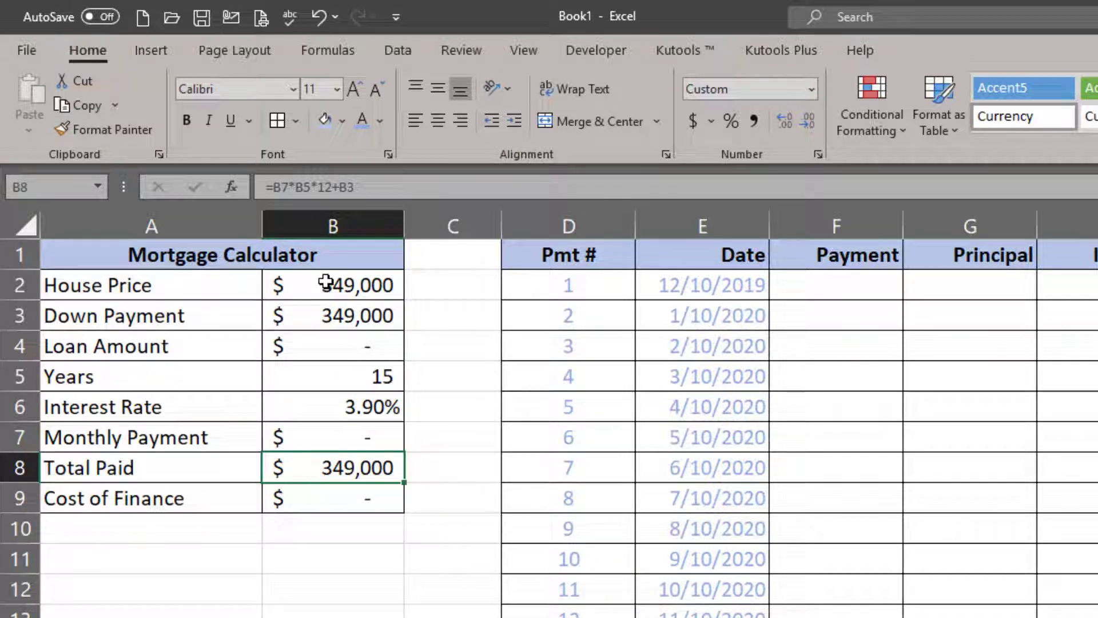
left_click(350, 315)
type("50,")
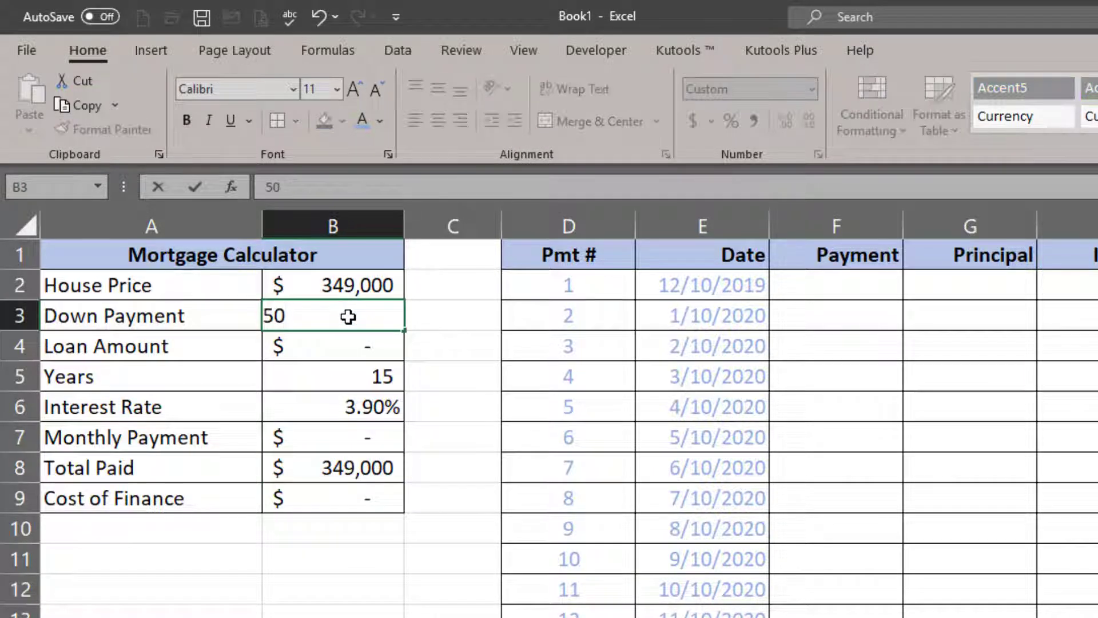
type("000")
key("Return")
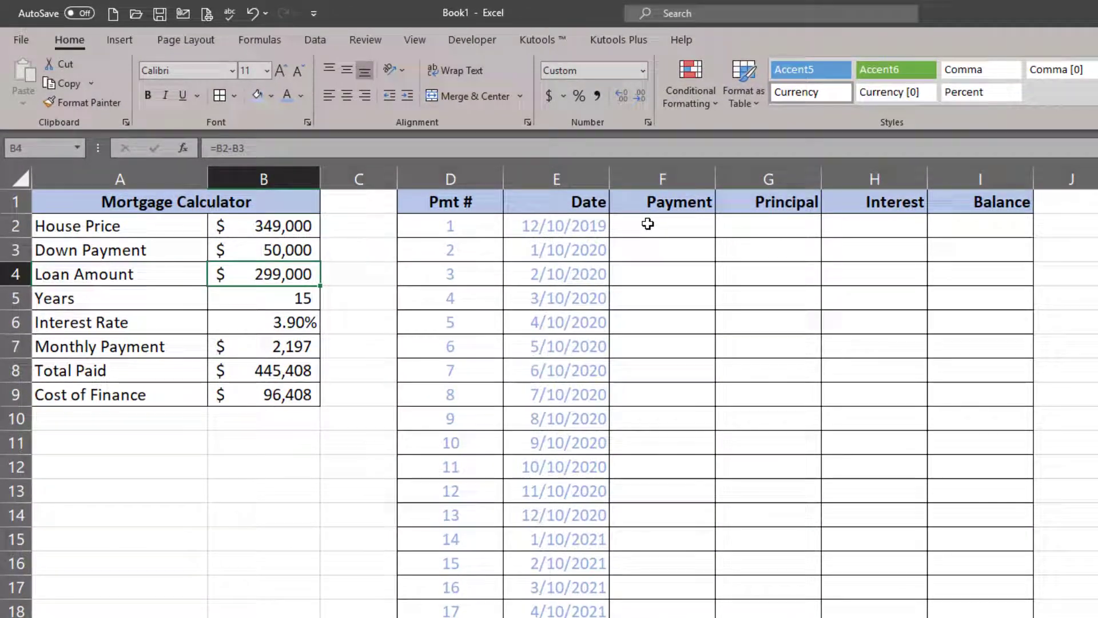
- Link the first Payment cell F2 to the monthly payment with =$B$7, showing $2,197
left_click(647, 224)
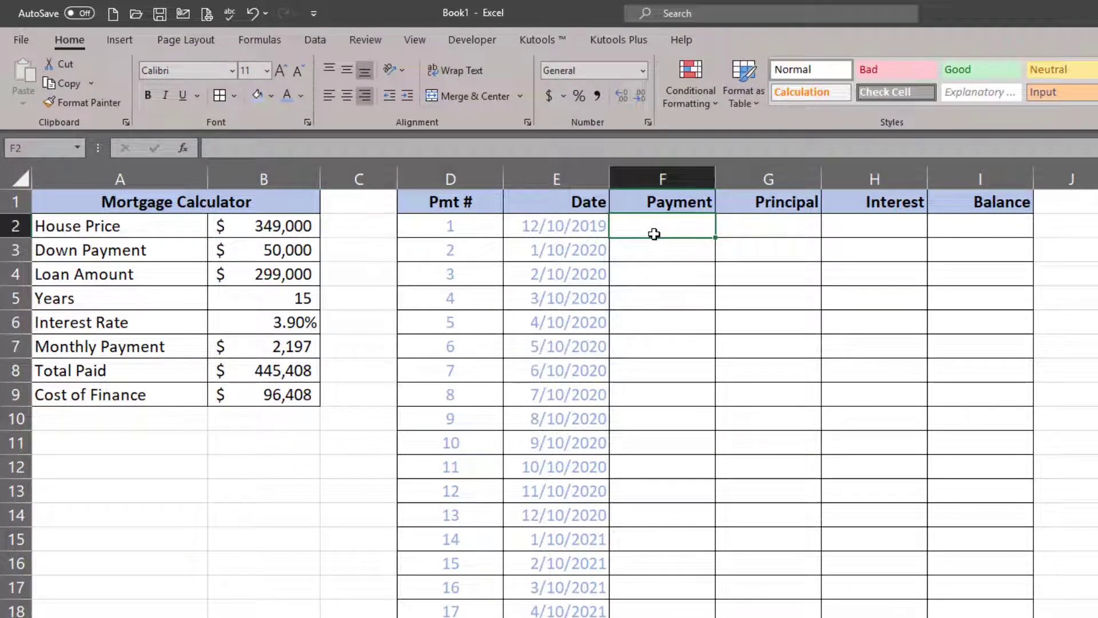
type("=")
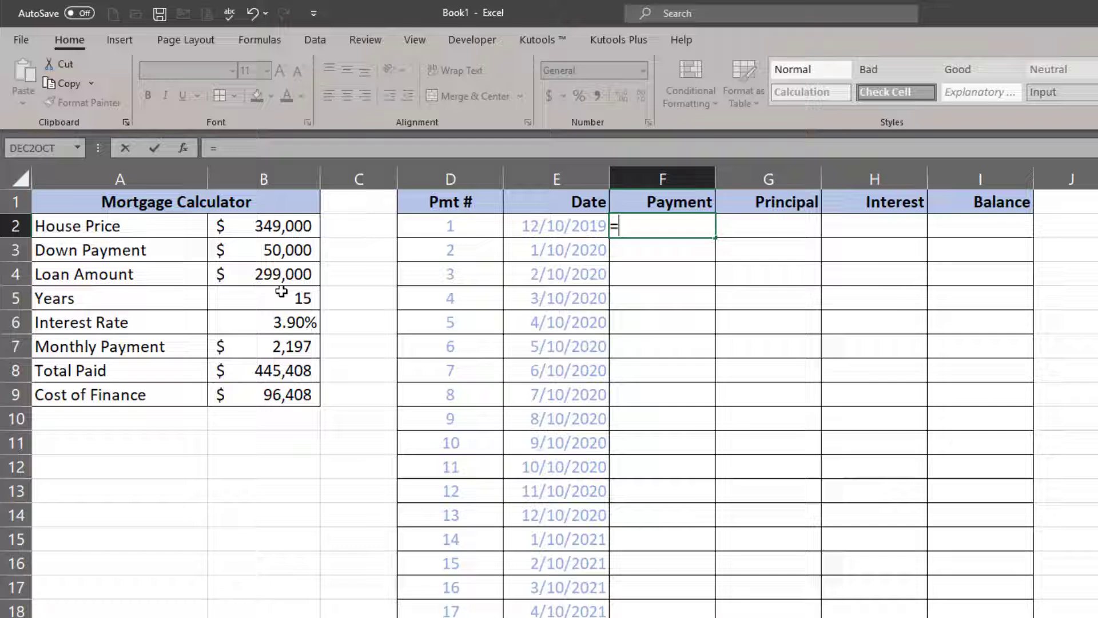
left_click(294, 347)
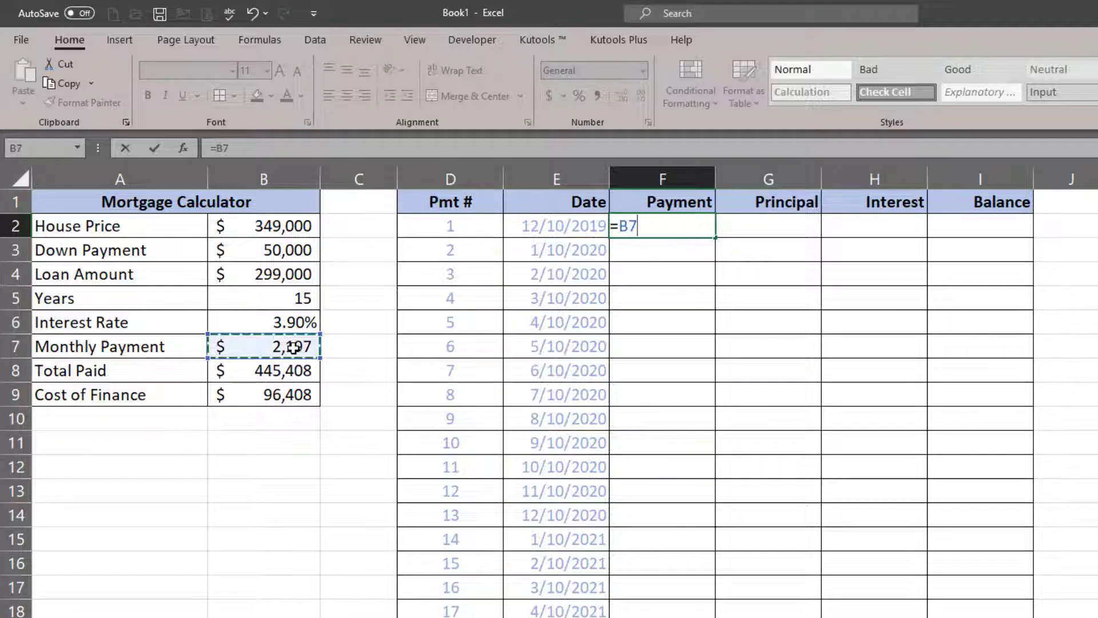
key("F4")
key("Return")
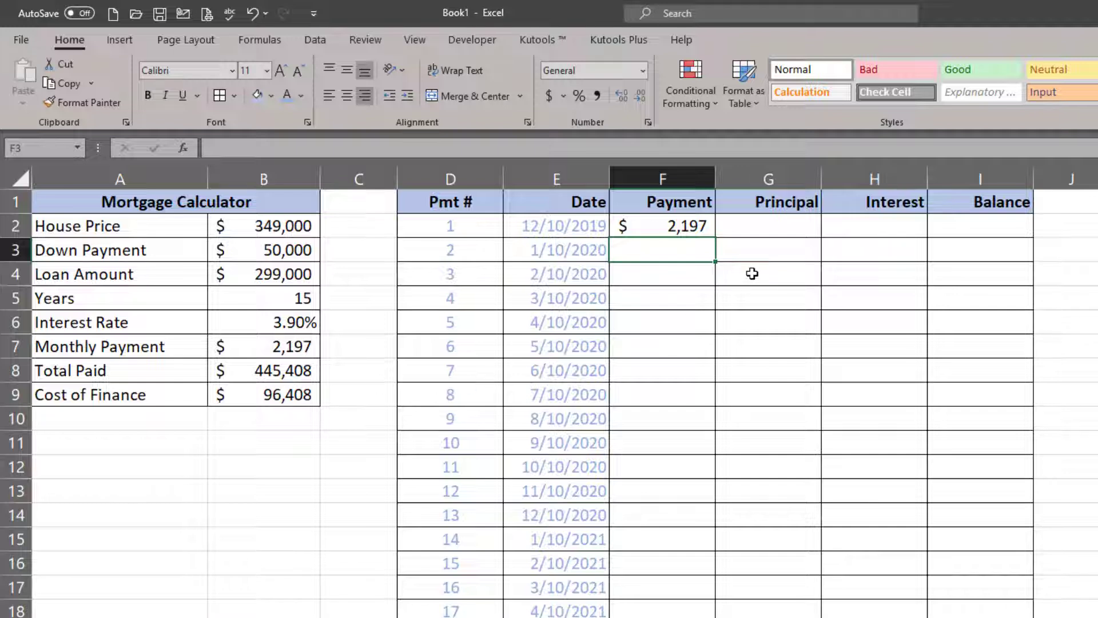
left_click(767, 227)
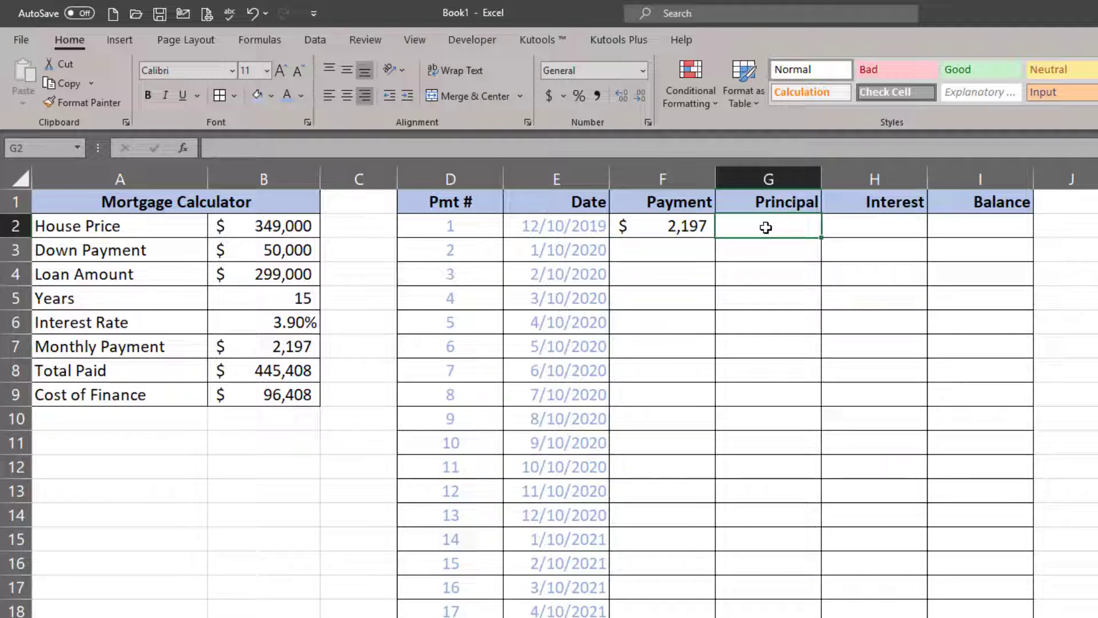
- Enter =B4*($B$6/12) in H2 for a first-month interest of $971.75
left_click(847, 223)
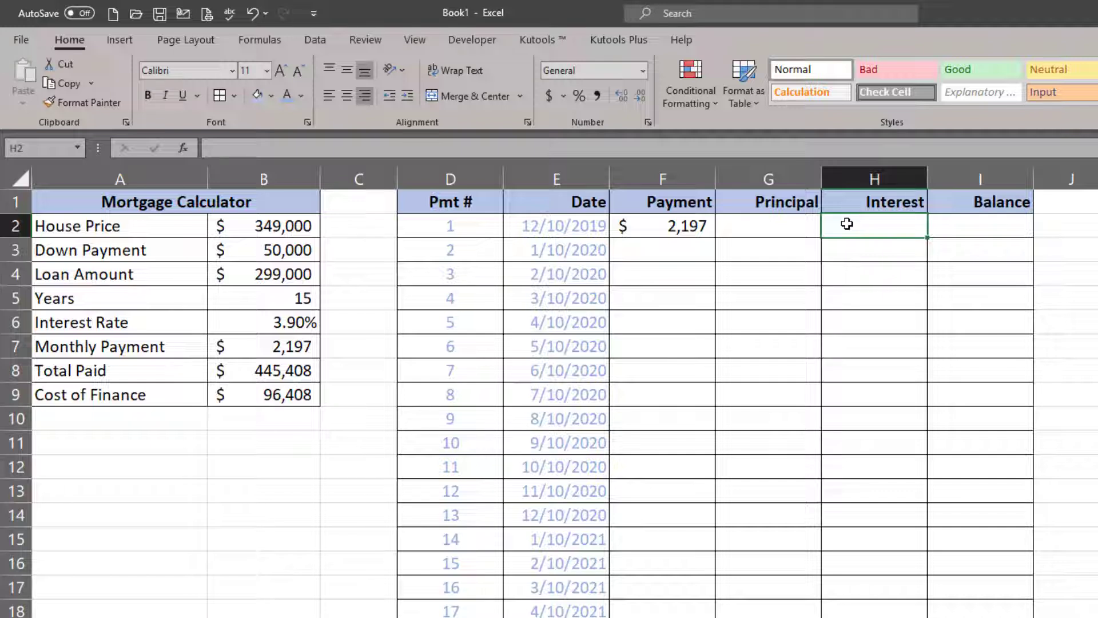
type("=")
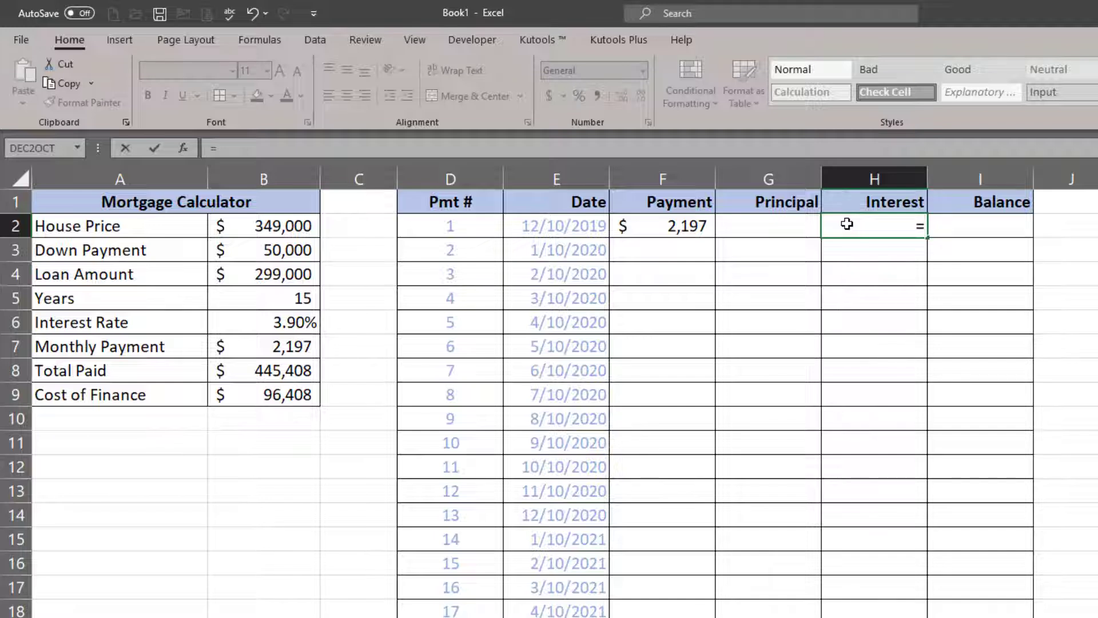
left_click(299, 276)
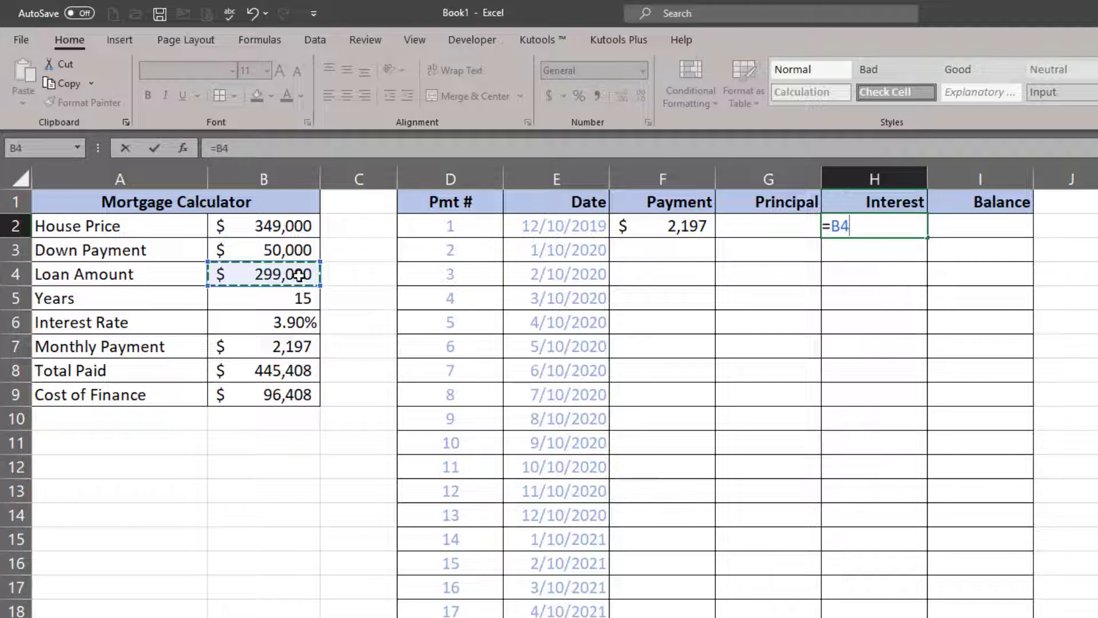
type("*(")
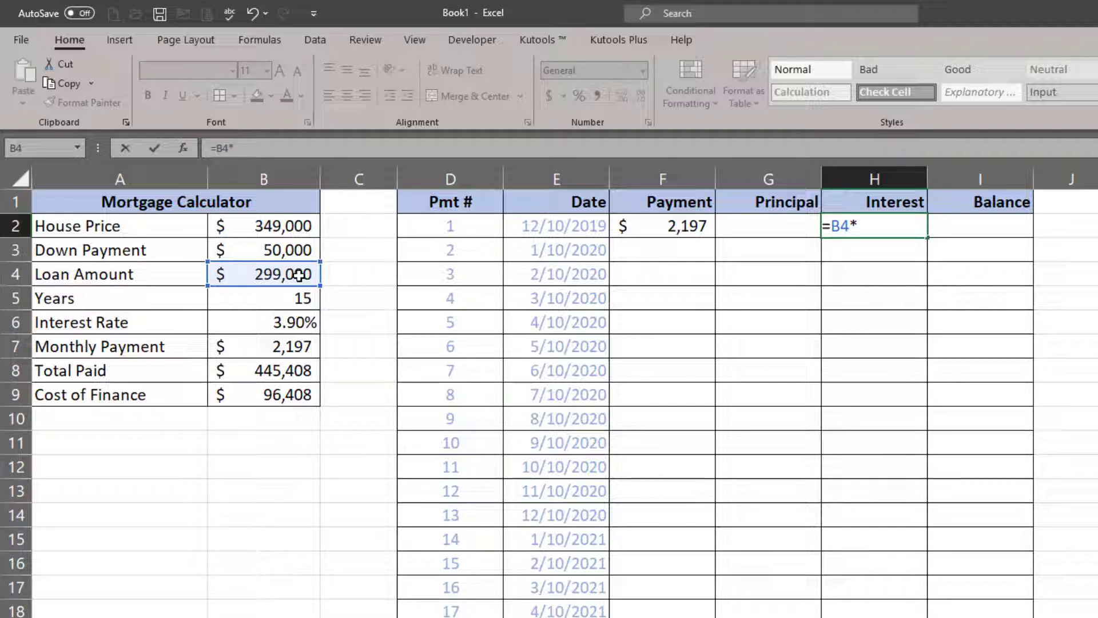
left_click(283, 326)
key("F4")
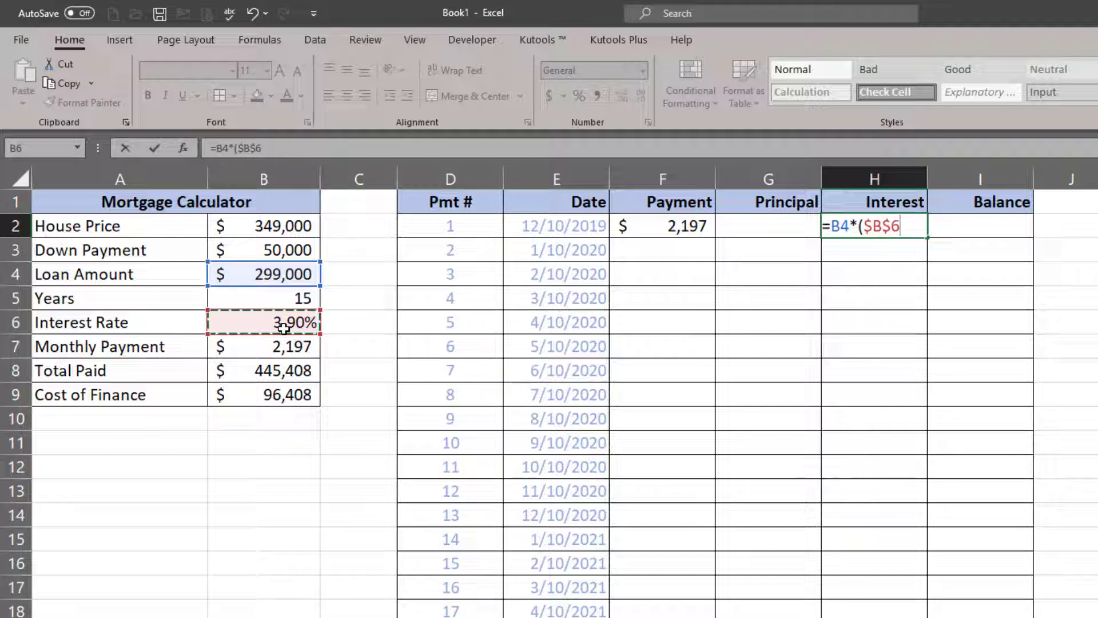
type("/12)")
key("Return")
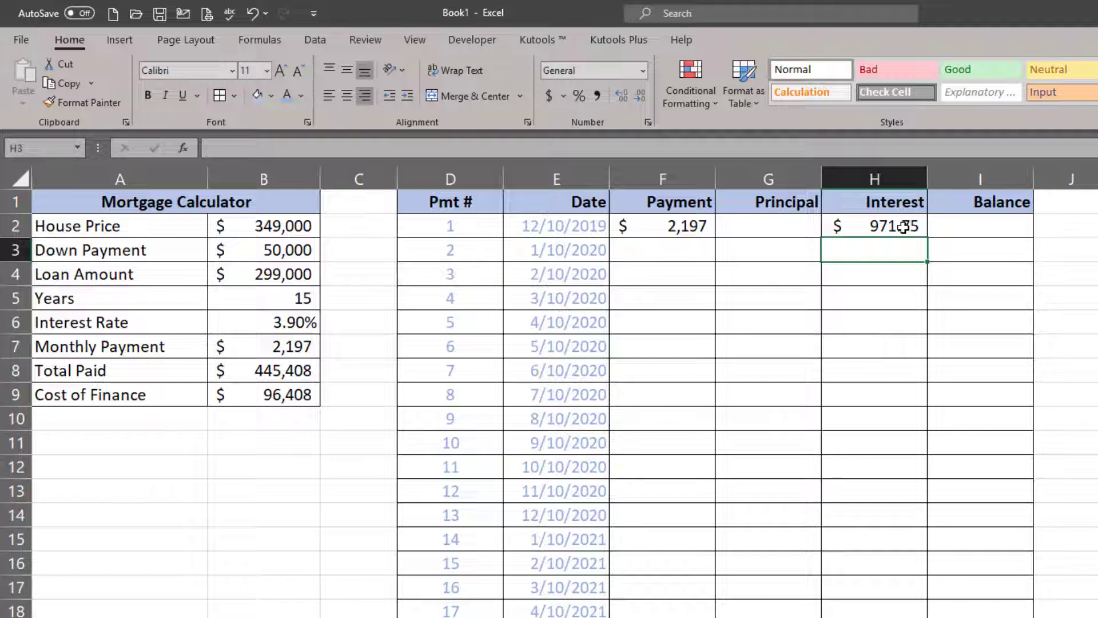
- Enter =F2-H2 in G2 for a first principal of $1,224.96
type("=")
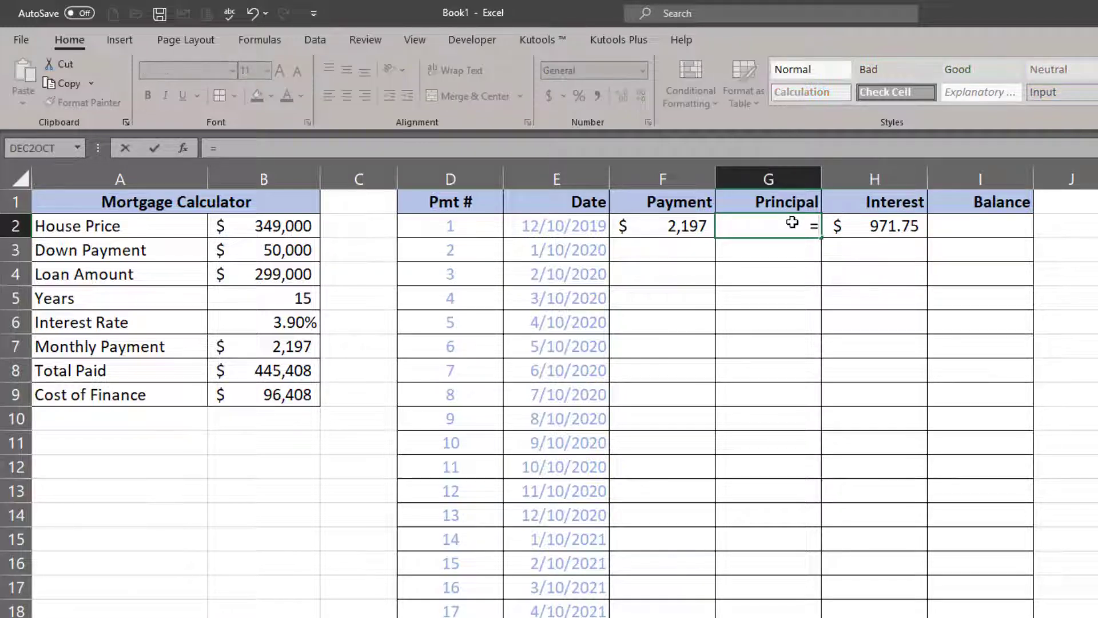
left_click(676, 223)
type("-")
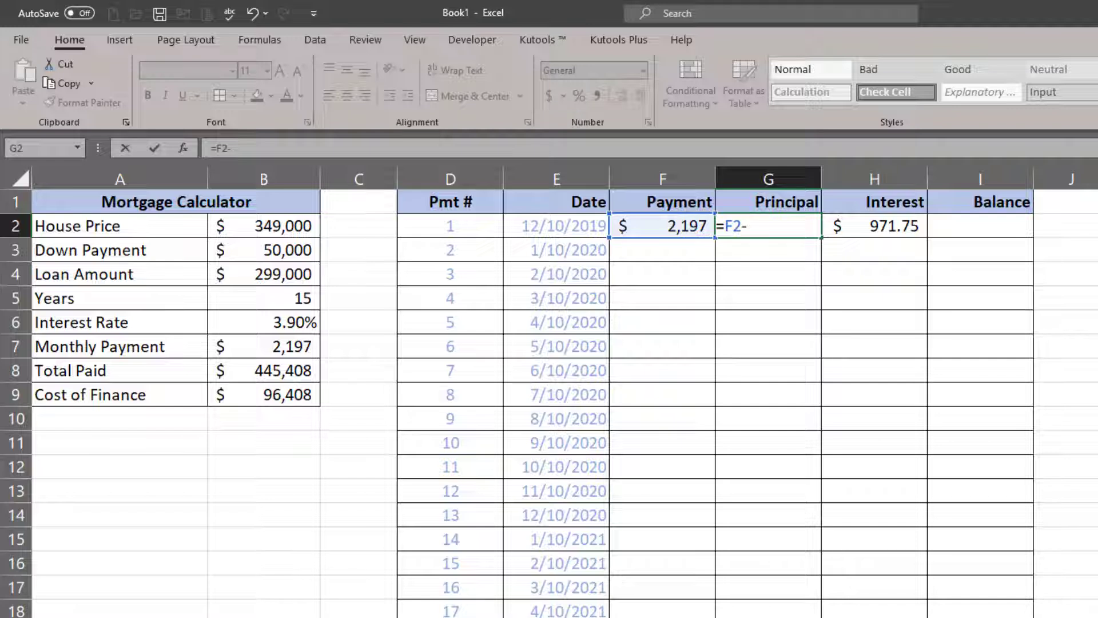
left_click(896, 230)
key("Return")
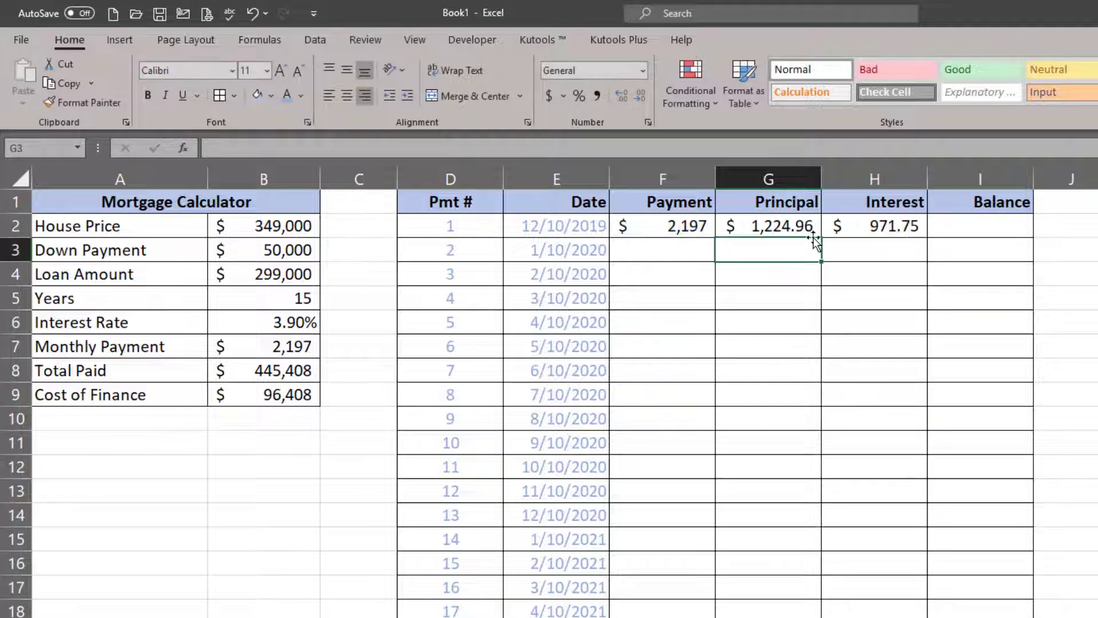
left_click_drag(775, 218, 871, 225)
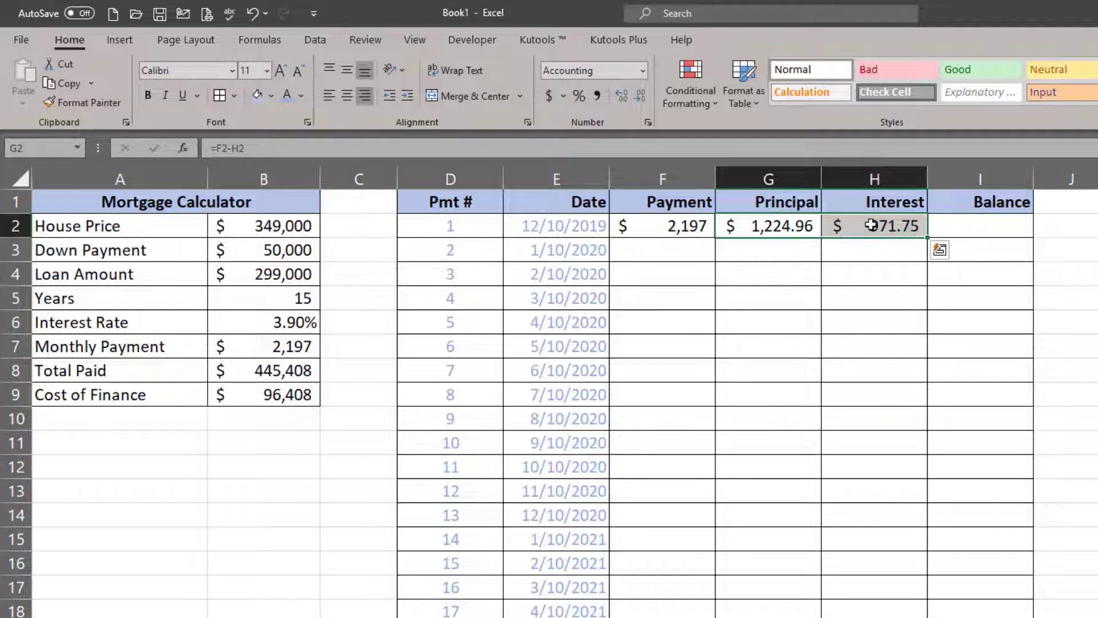
- Enter =B4-G2 in I2 for a first balance of $297,775.04
left_click(967, 226)
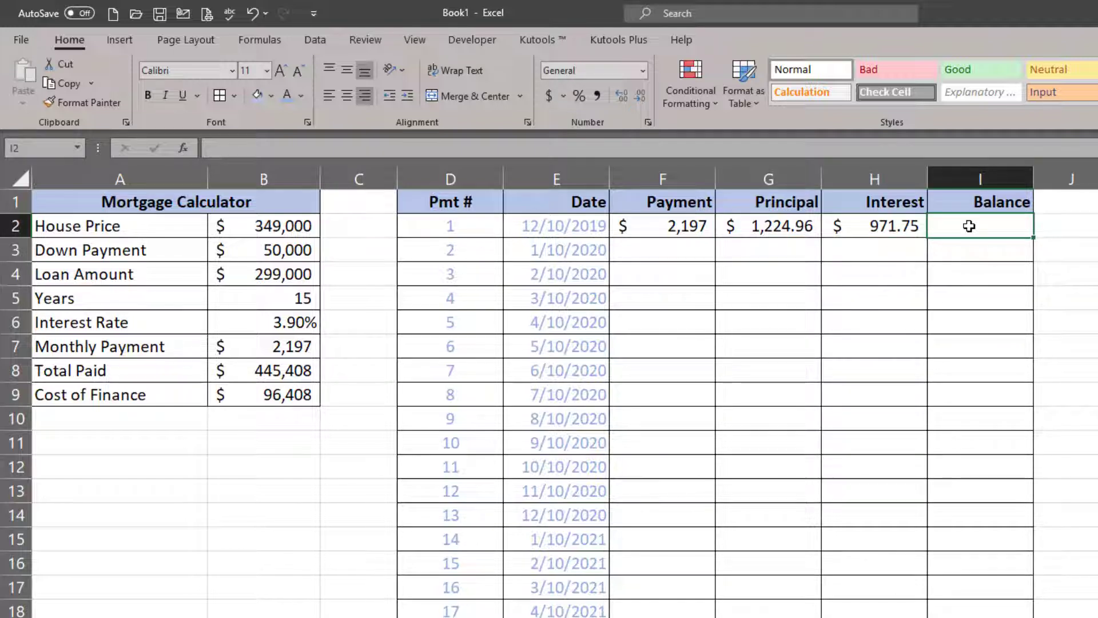
type("=")
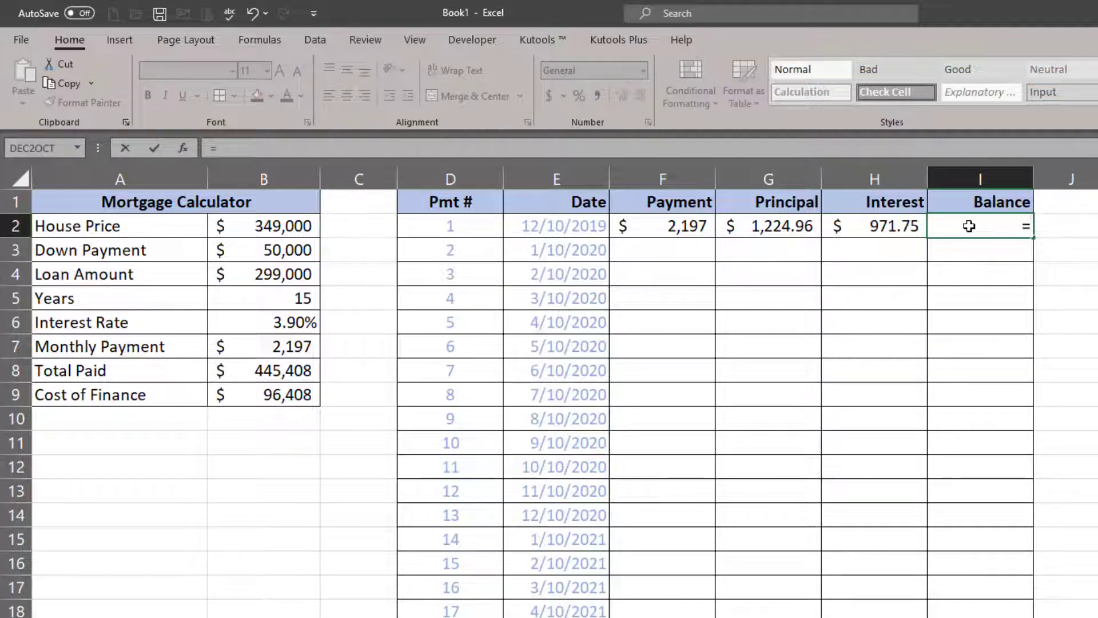
left_click(286, 274)
type("-")
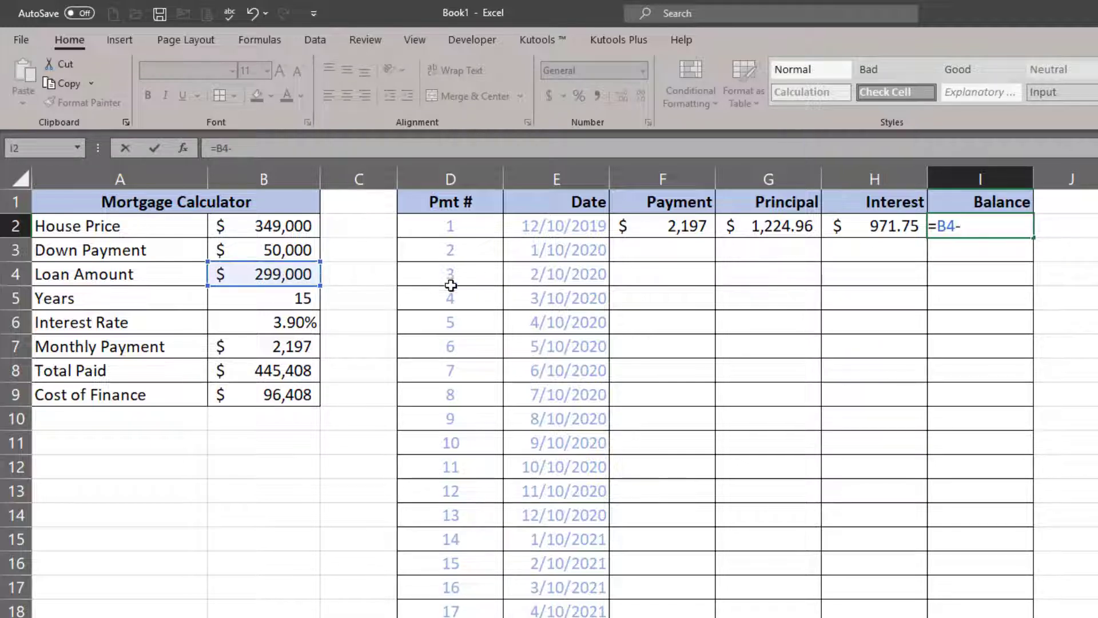
left_click(759, 223)
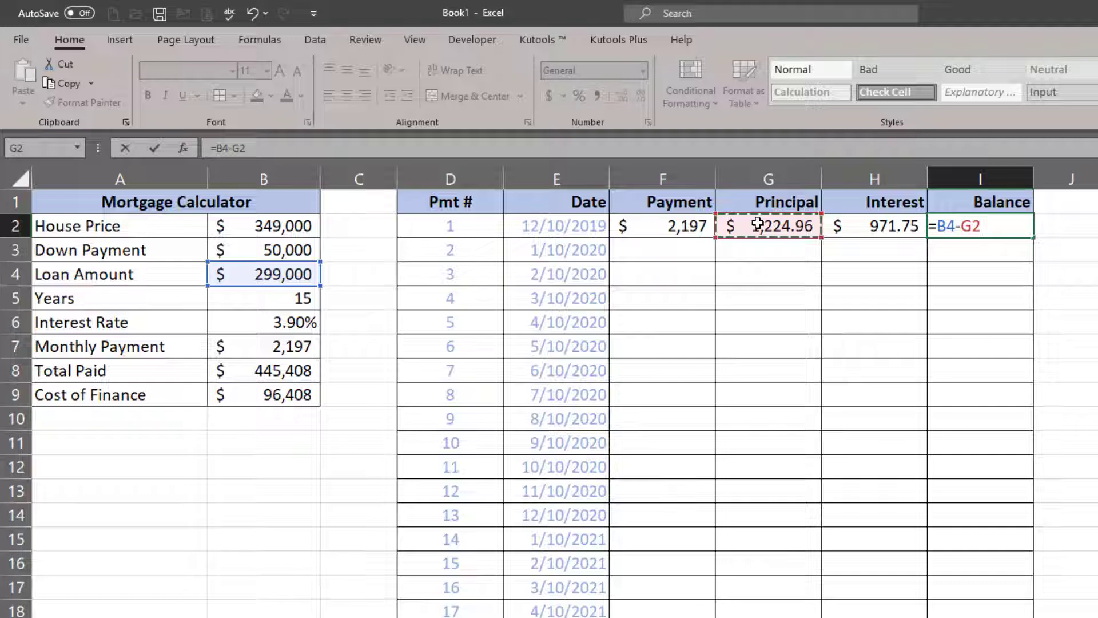
key("Return")
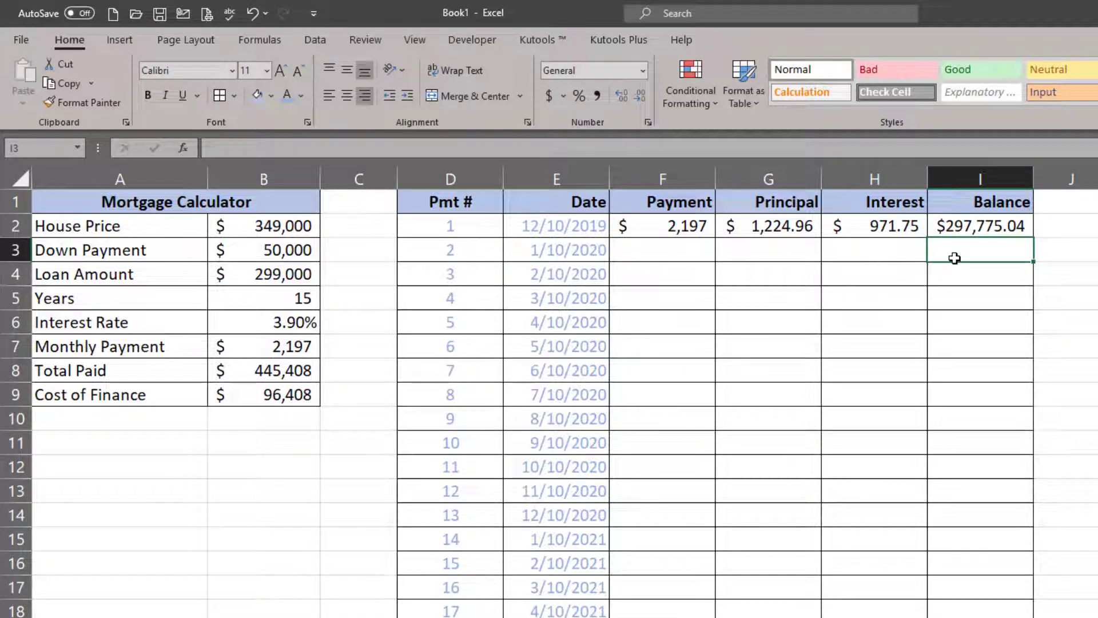
left_click(973, 229)
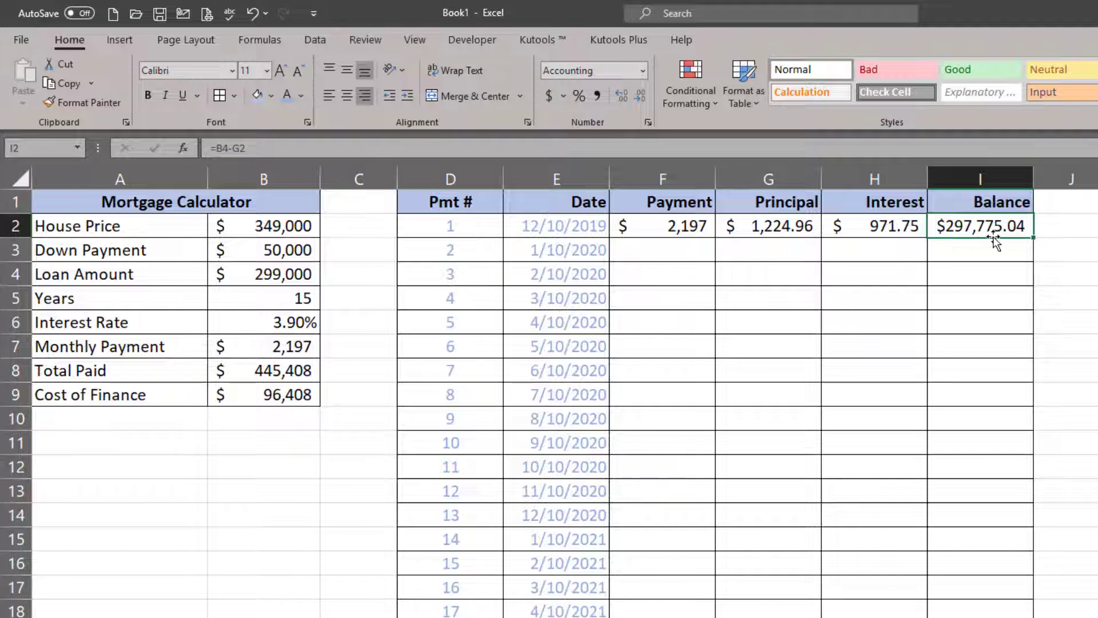
- Copy the payment into F3 and enter =I2*($B$6/12) in H3 for $967.77 interest
left_click(686, 255)
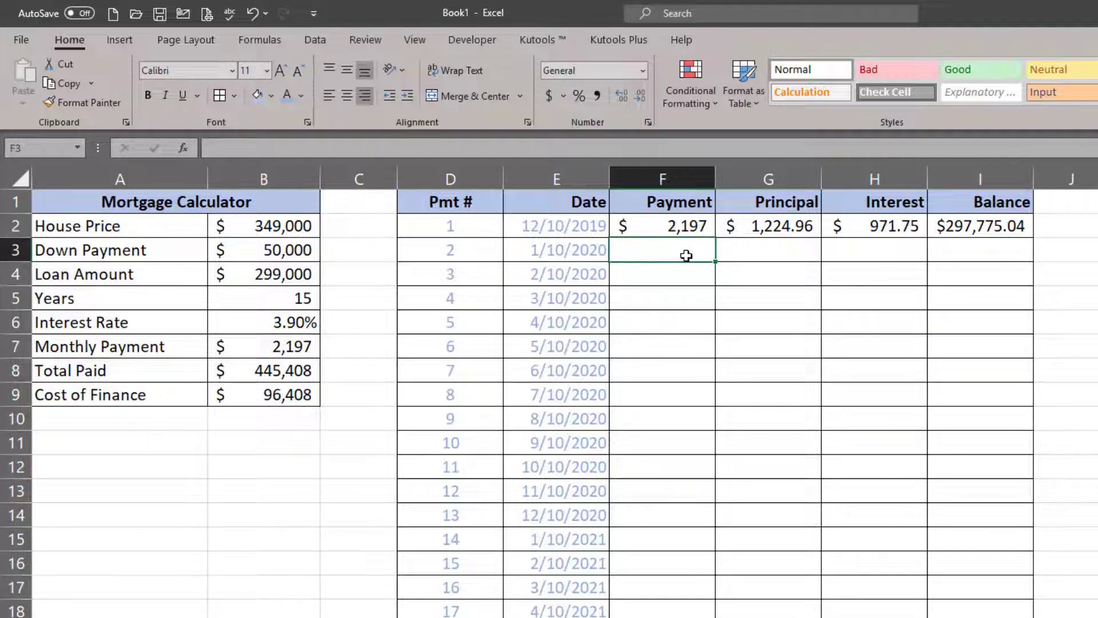
left_click(699, 232)
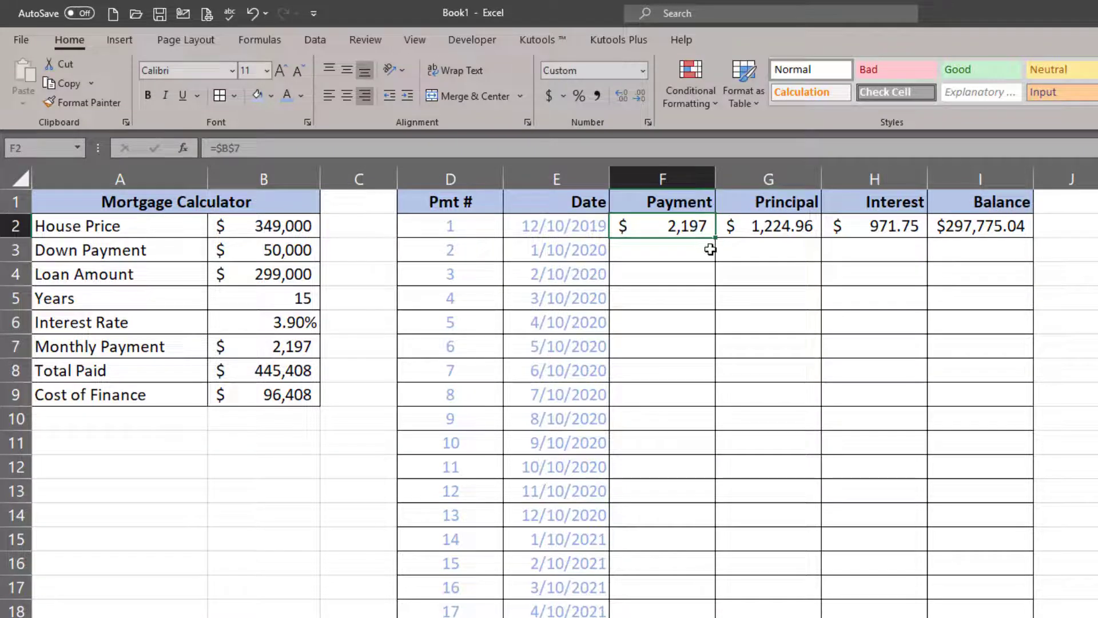
left_click_drag(713, 255, 713, 257)
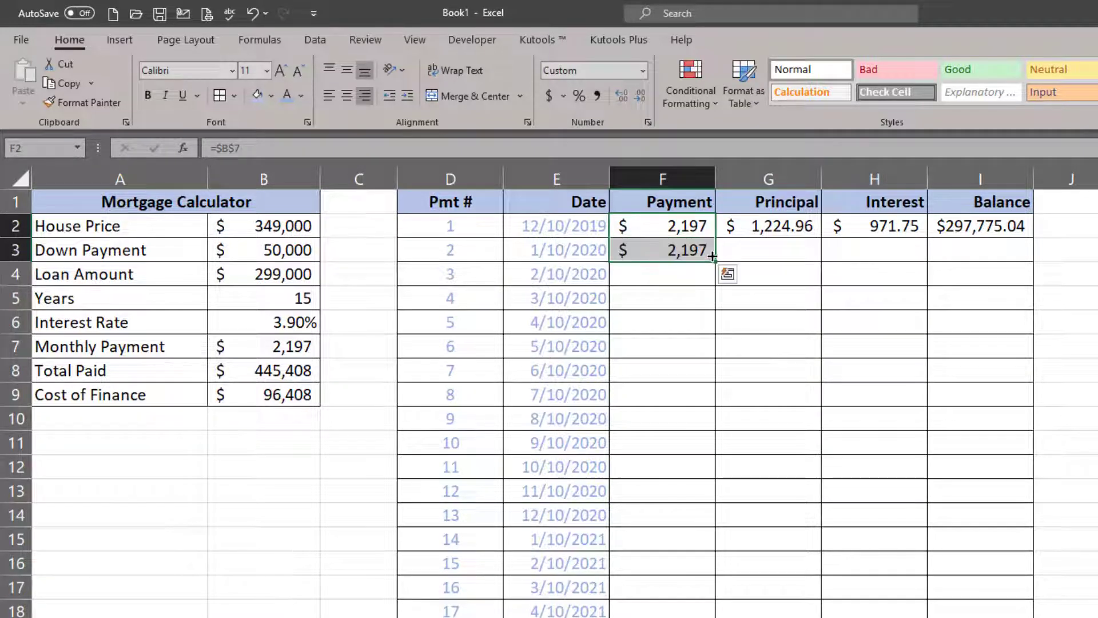
left_click(743, 243)
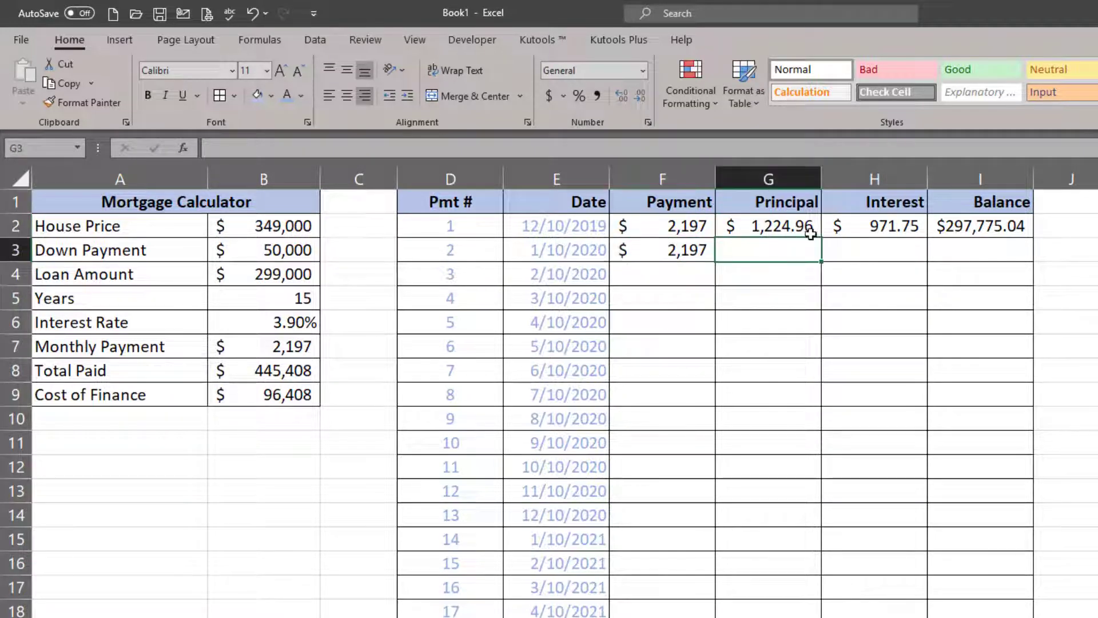
left_click(864, 253)
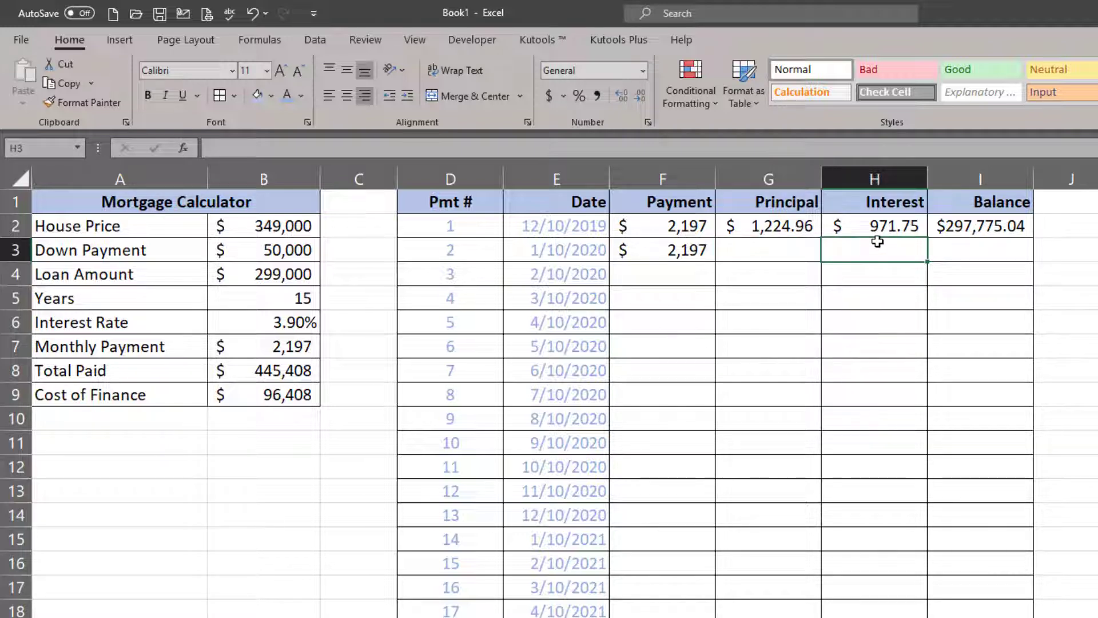
type("=")
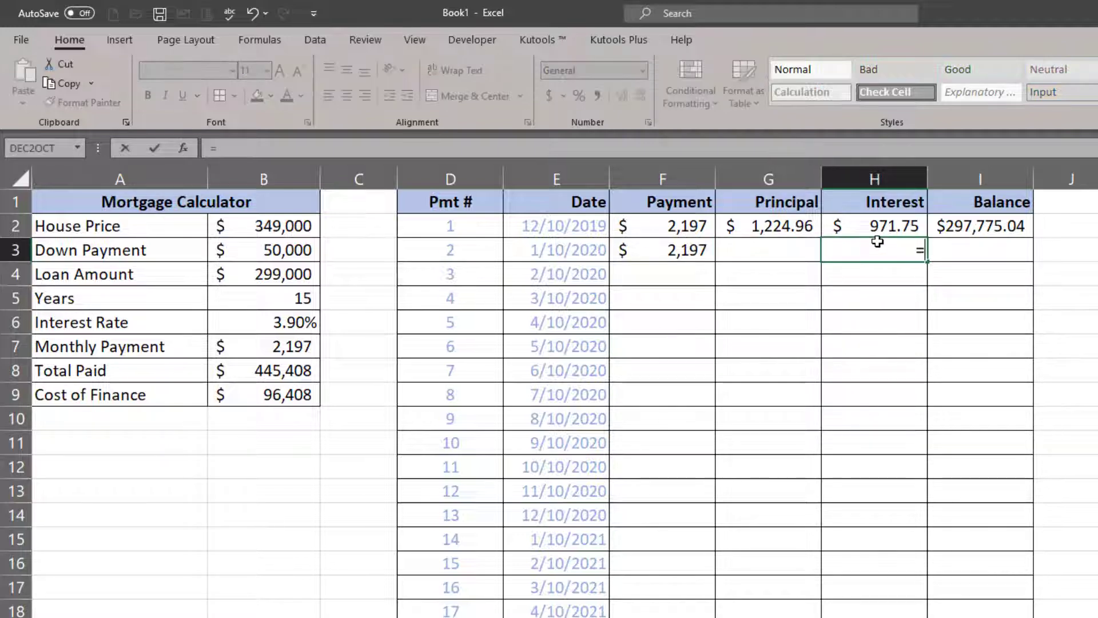
left_click(974, 227)
type("*")
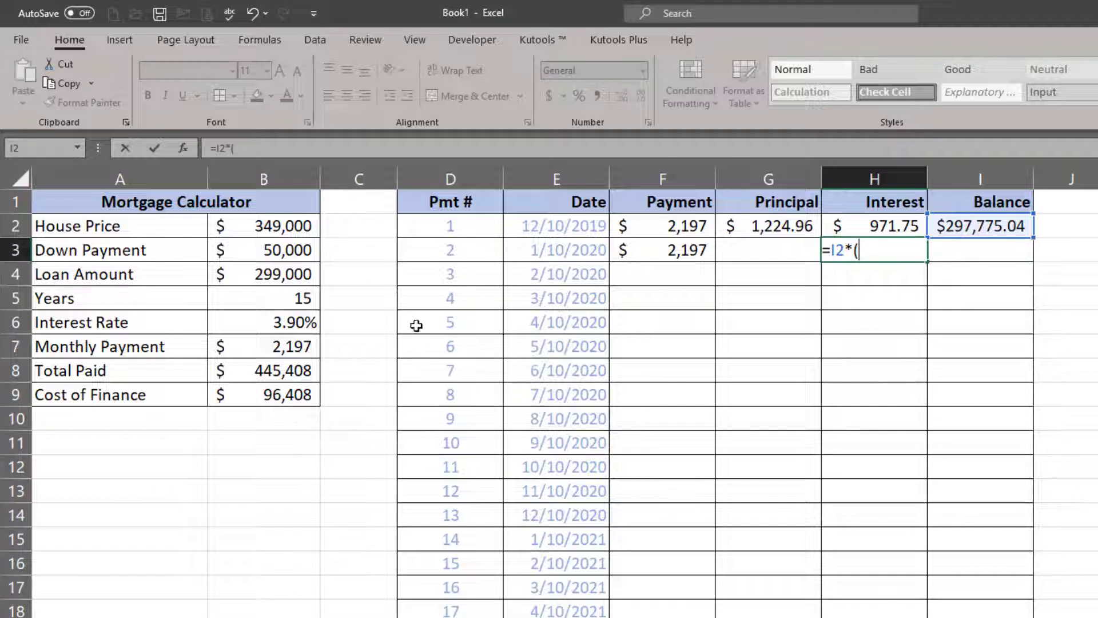
left_click(302, 324)
key("F4")
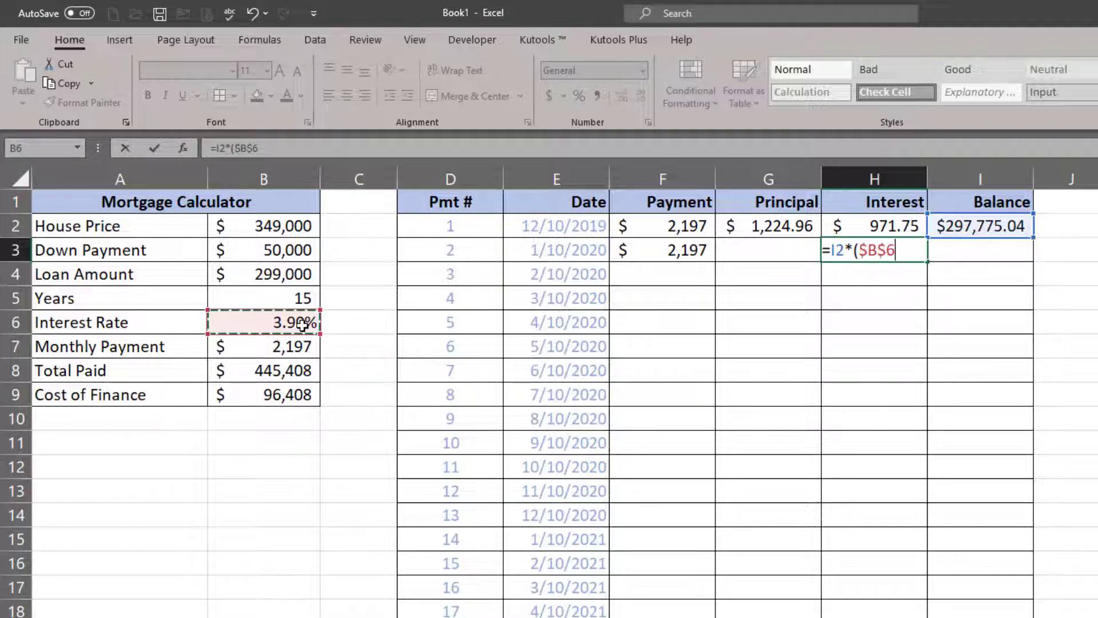
type("/12)")
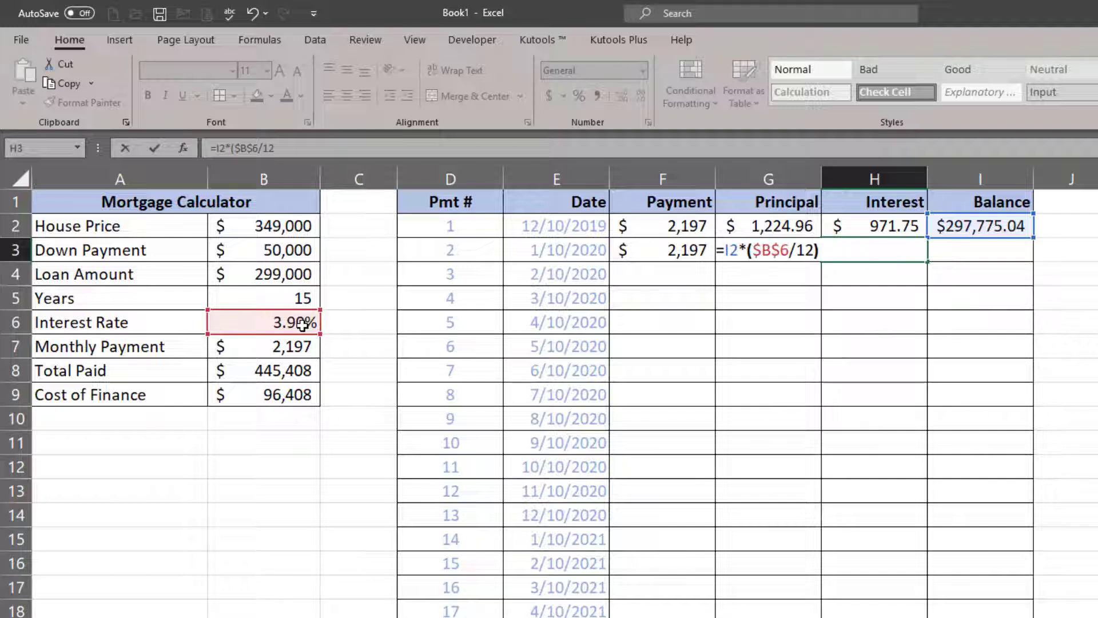
key("Return")
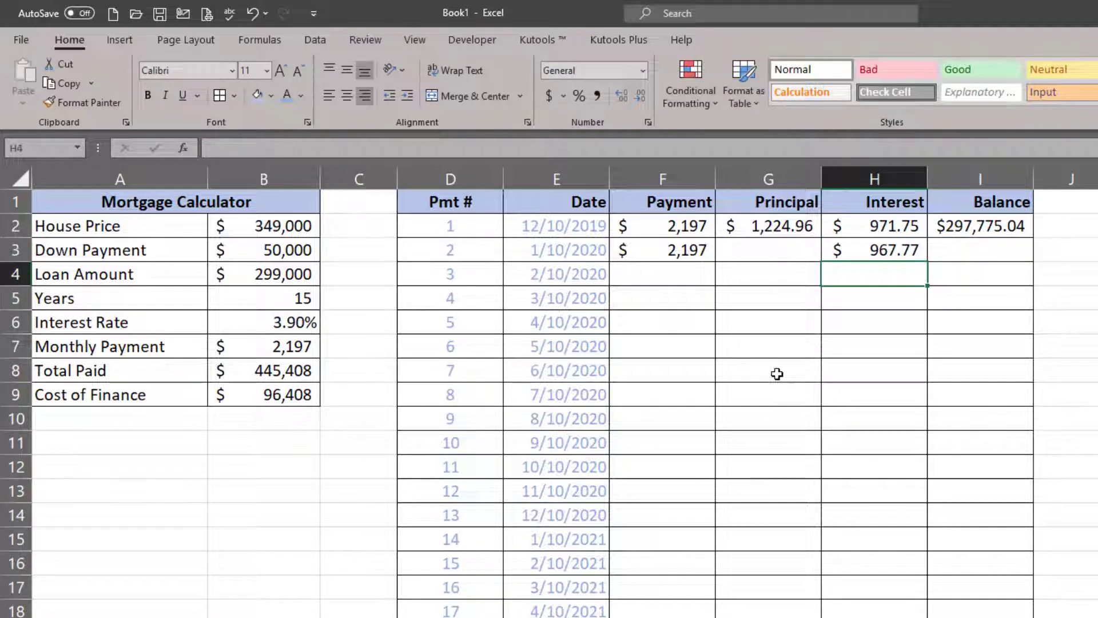
- Copy the principal formula to G3 ($1,228.94) and enter =I2-G3 in I3 ($296,546.09)
left_click(788, 232)
left_click_drag(819, 235, 818, 257)
left_click(981, 251)
type("=")
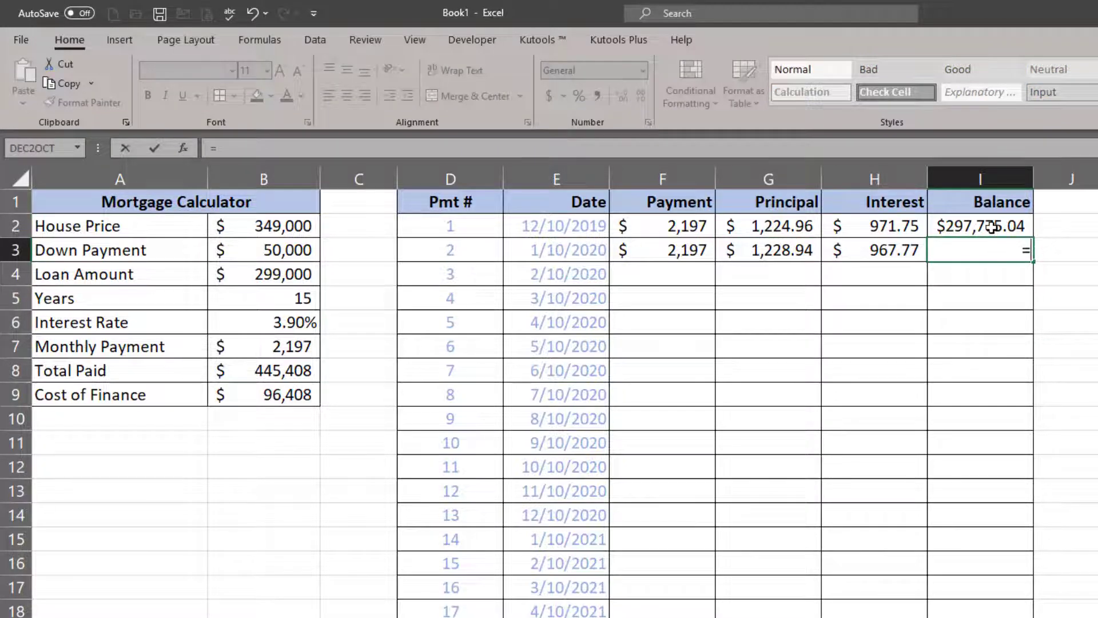
left_click(991, 227)
type("-")
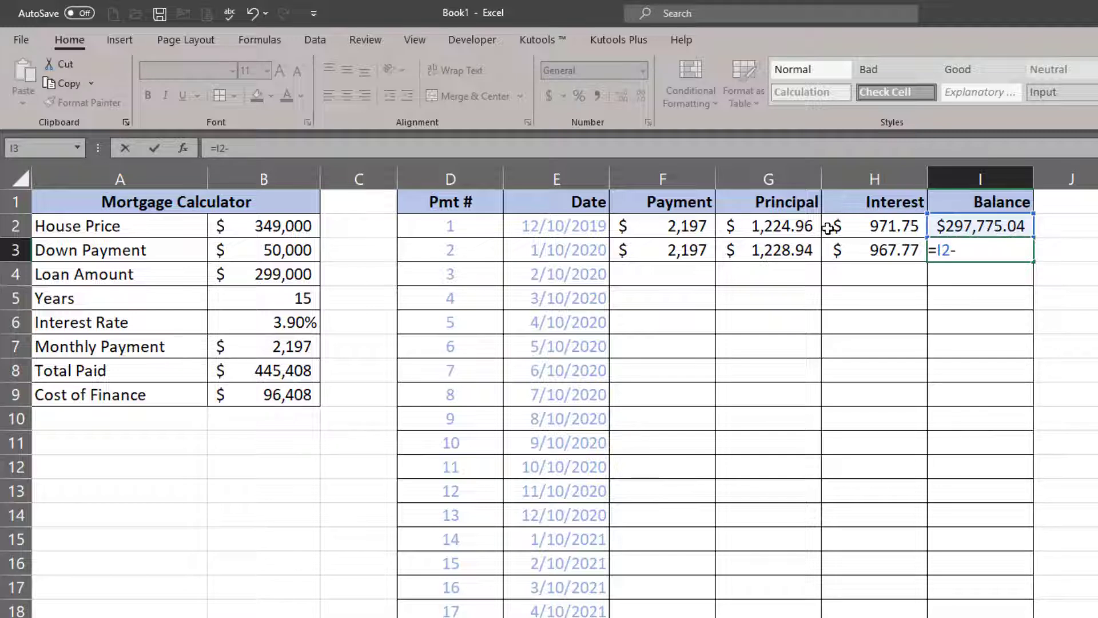
left_click(757, 251)
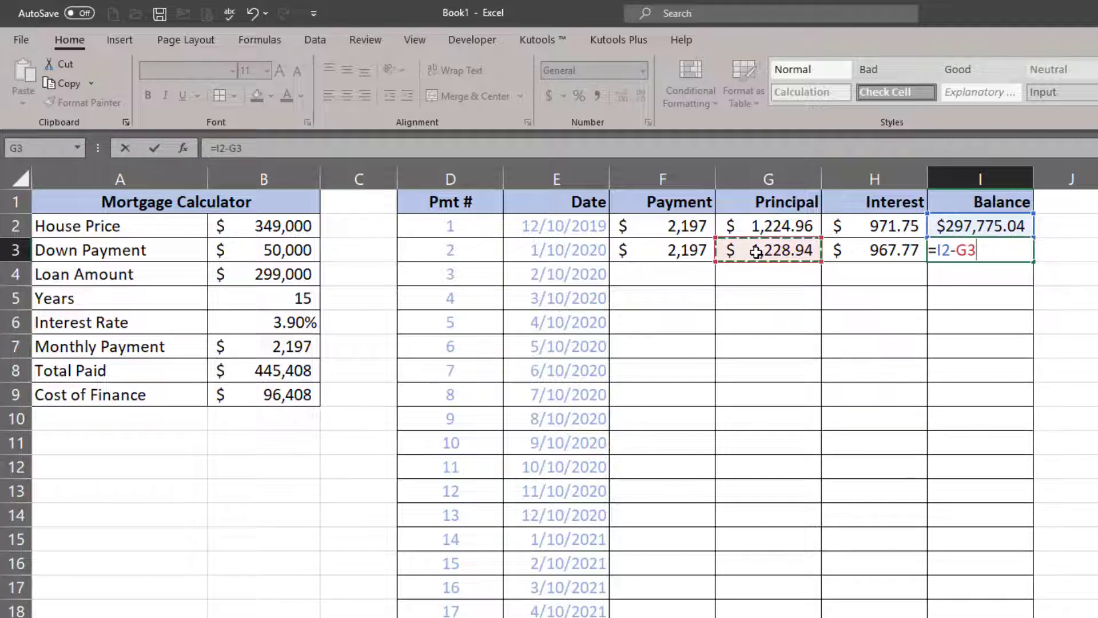
key("Return")
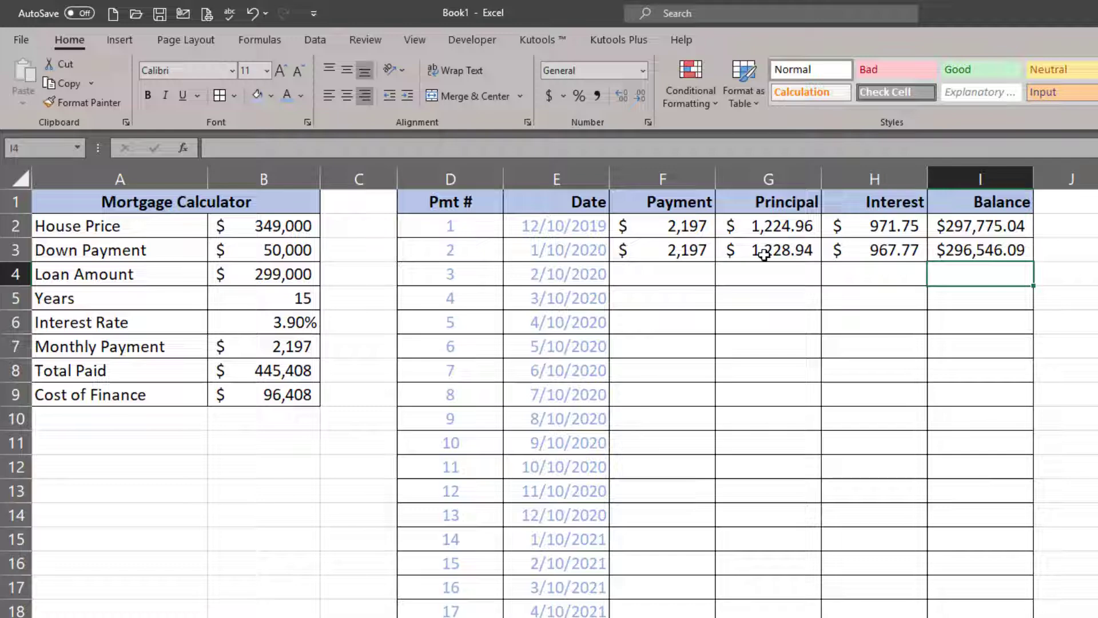
- Fill F3:I3 down to row 181 and confirm the final balance reaches $0.00
left_click_drag(667, 255, 969, 252)
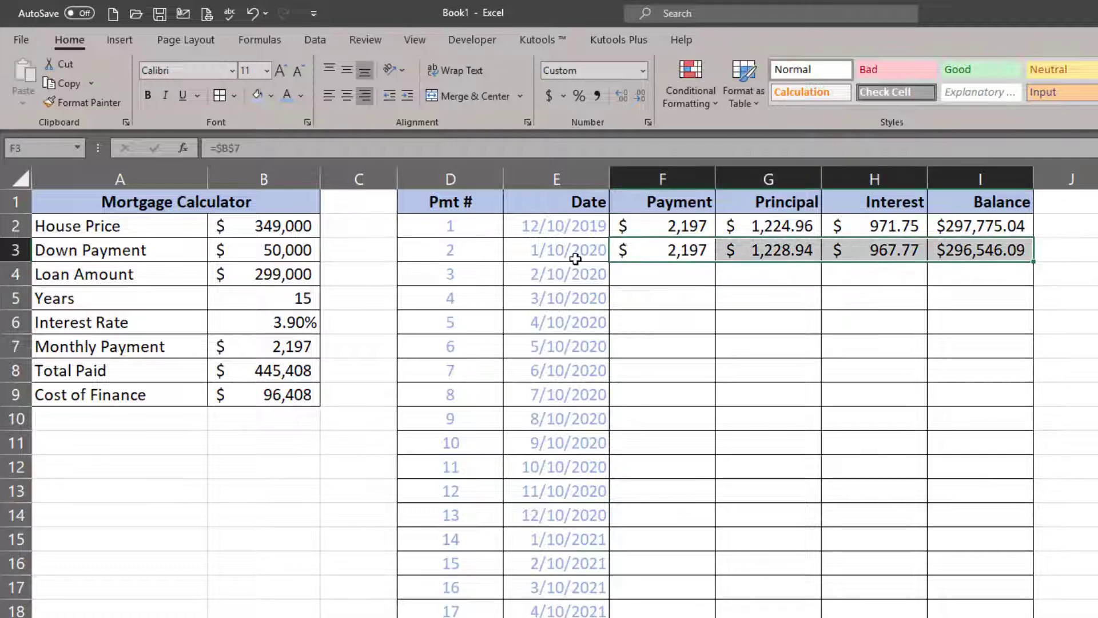
double_click(1034, 262)
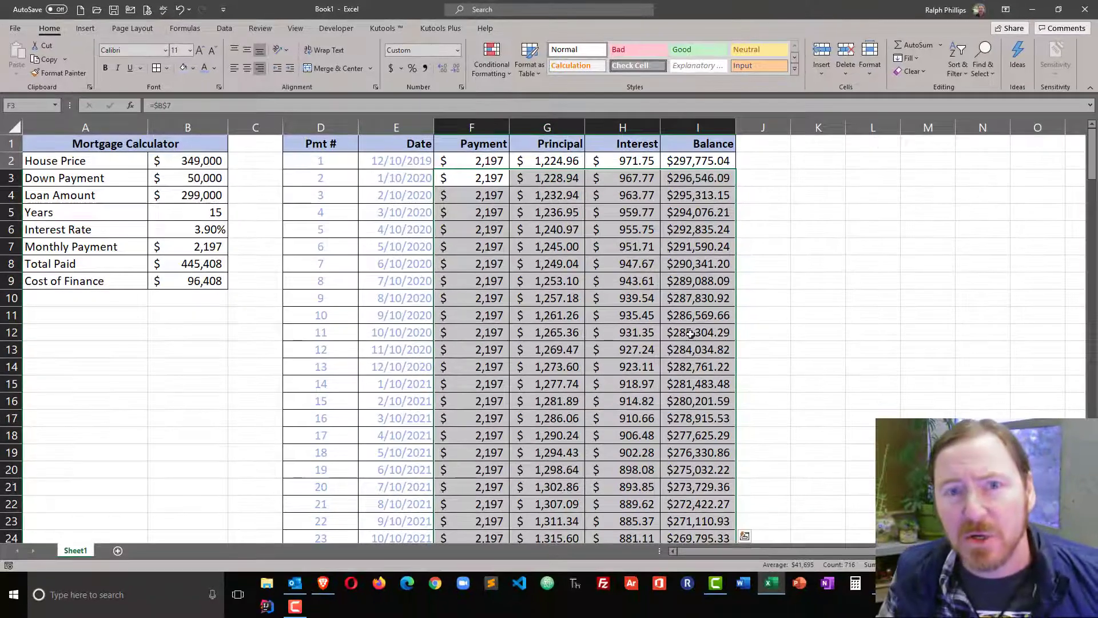
left_click(917, 488)
scroll(669, 357, "down", 20)
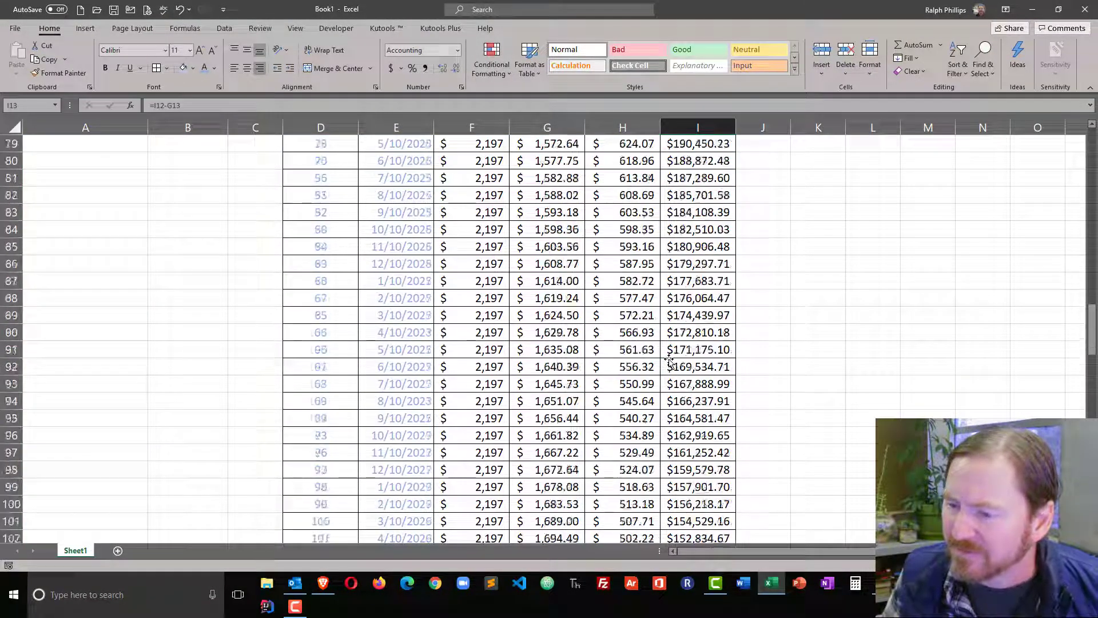
scroll(669, 357, "down", 20)
scroll(667, 361, "up", 3)
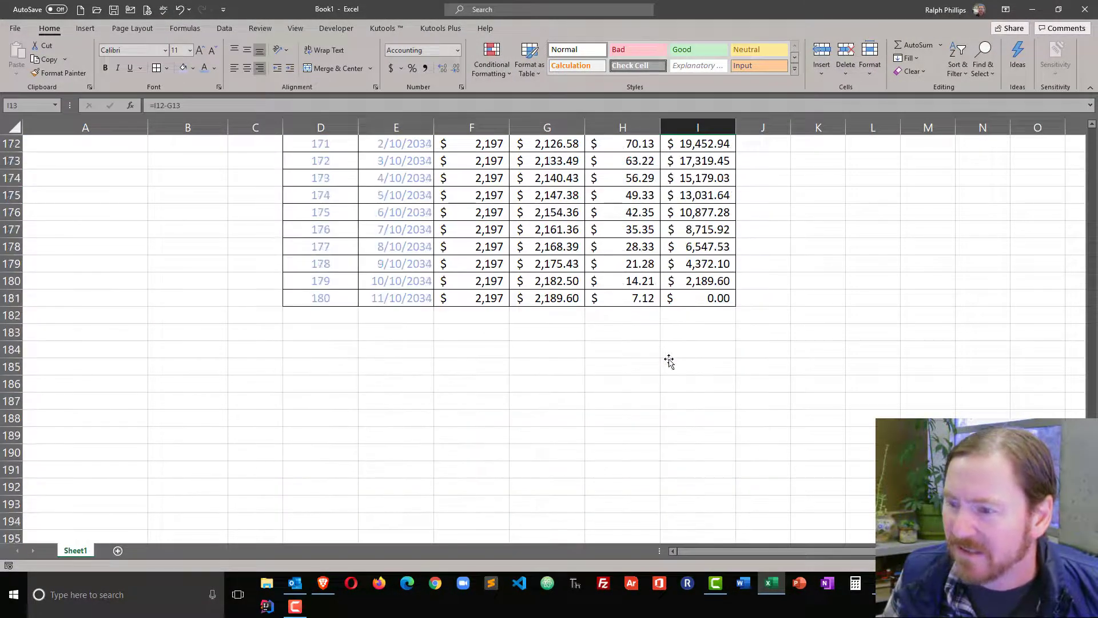
left_click(689, 303)
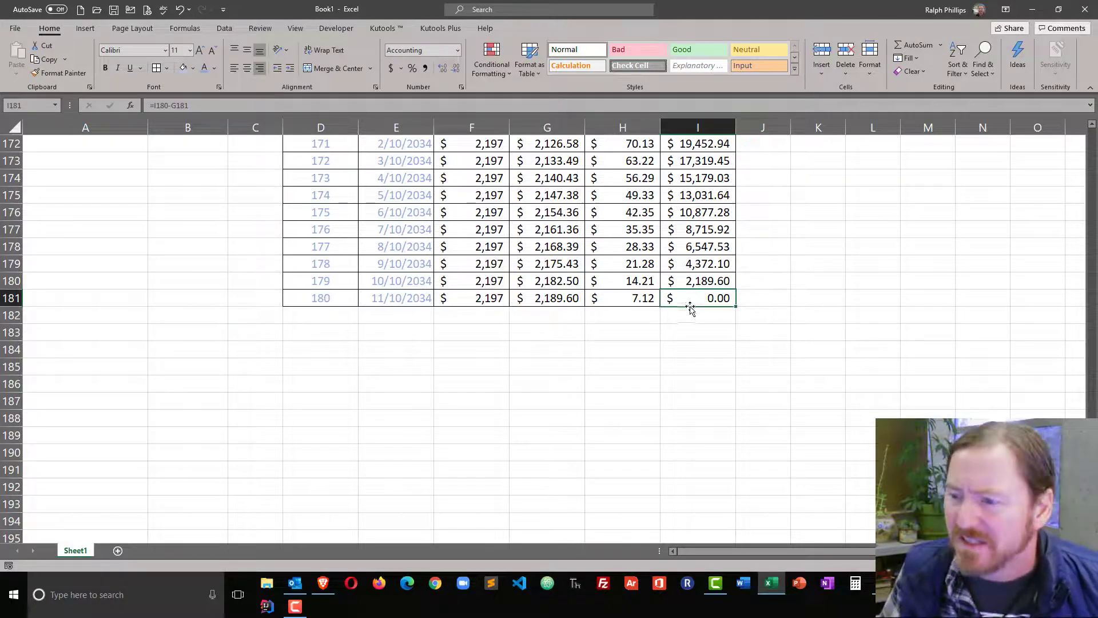
scroll(661, 333, "up", 20)
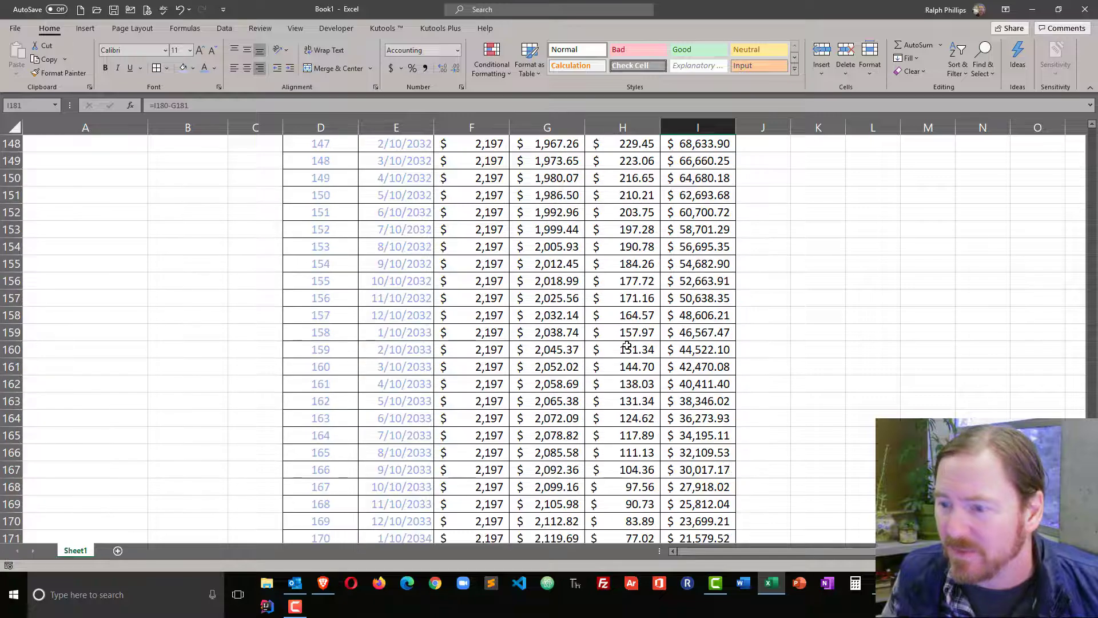
scroll(627, 345, "up", 16)
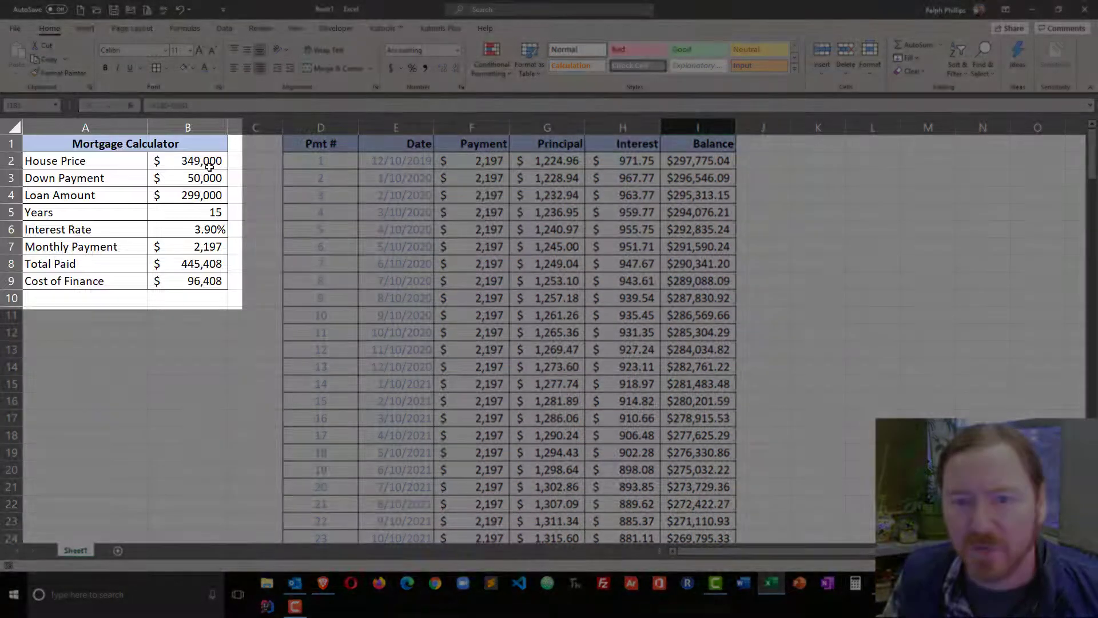
- Review the calculator's down payment, loan amount and cost of finance figures
left_click(212, 178)
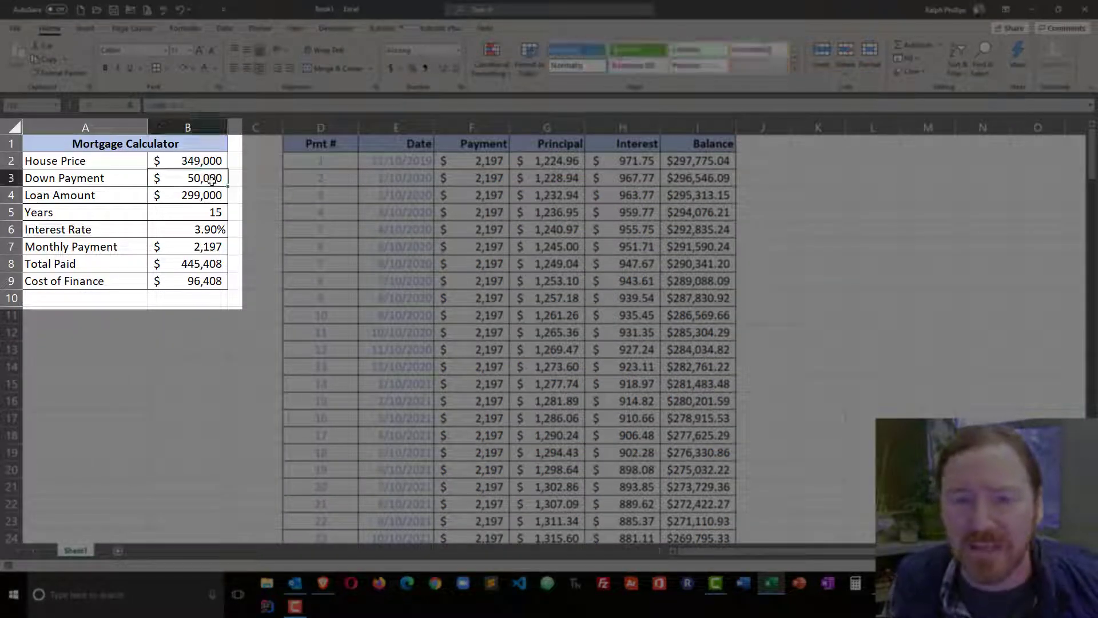
left_click(212, 198)
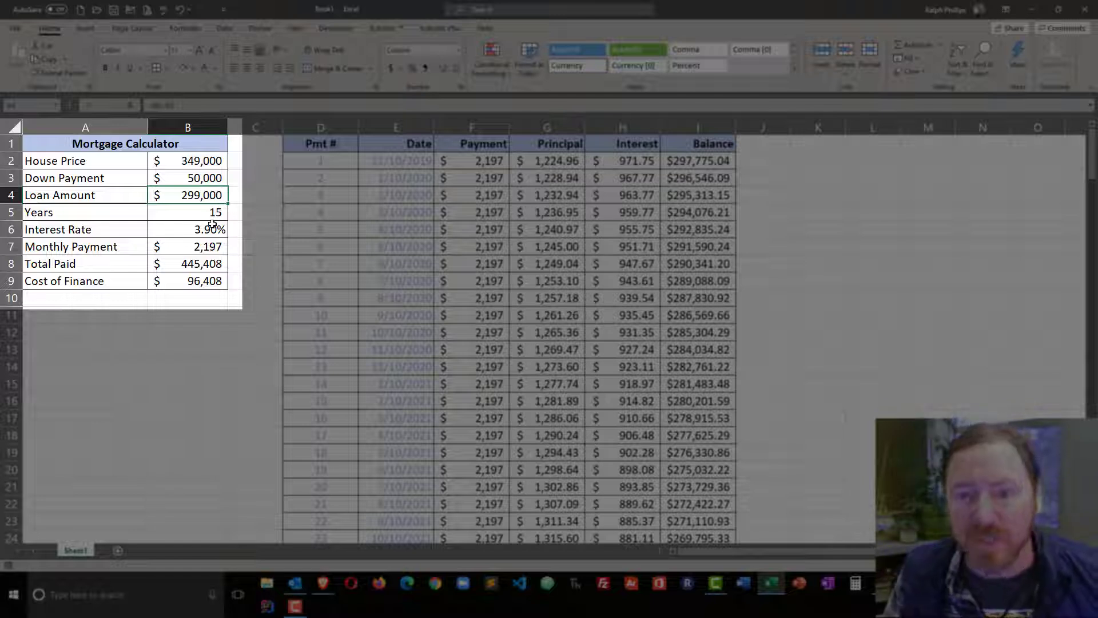
left_click(188, 282)
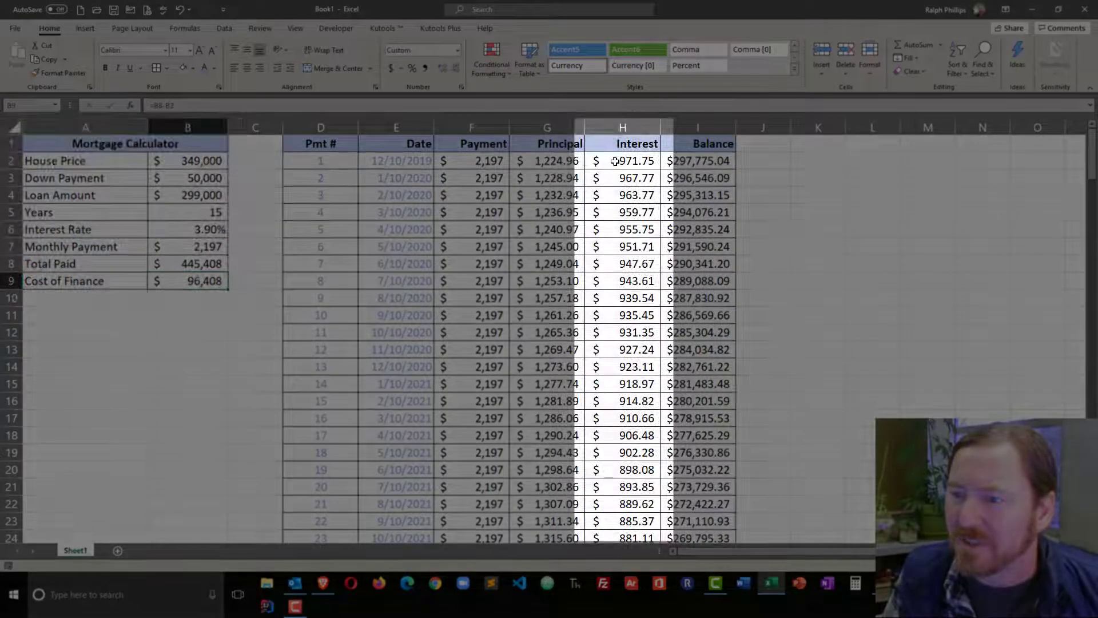
- AutoSum the Interest column H2:H181 into H182, showing $96,408.38
left_click_drag(615, 161, 613, 483)
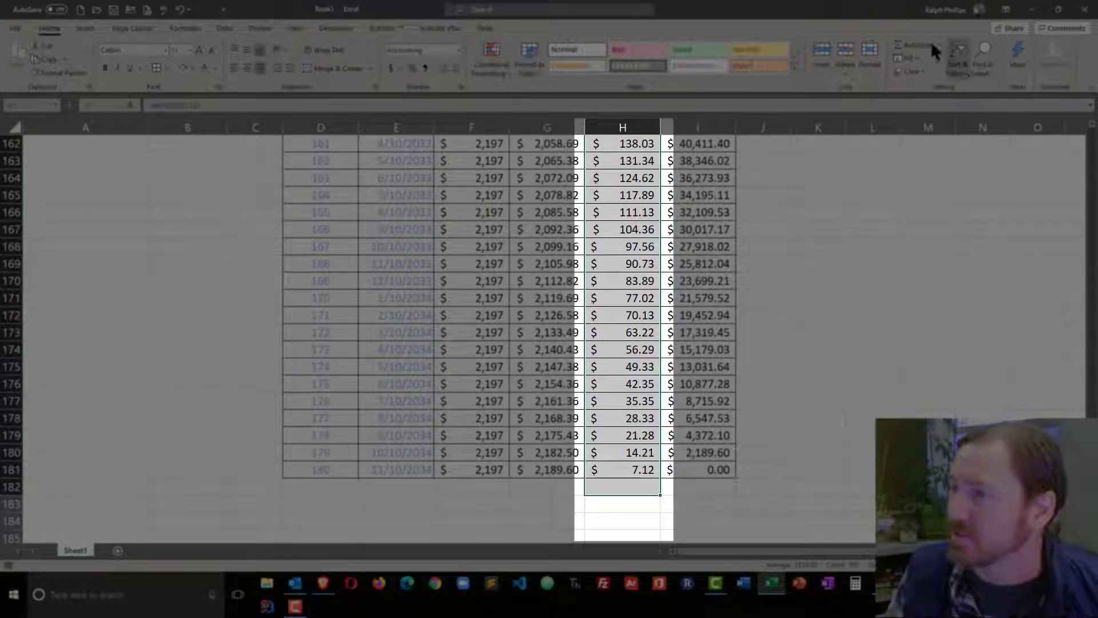
left_click(913, 46)
scroll(789, 360, "down", 20)
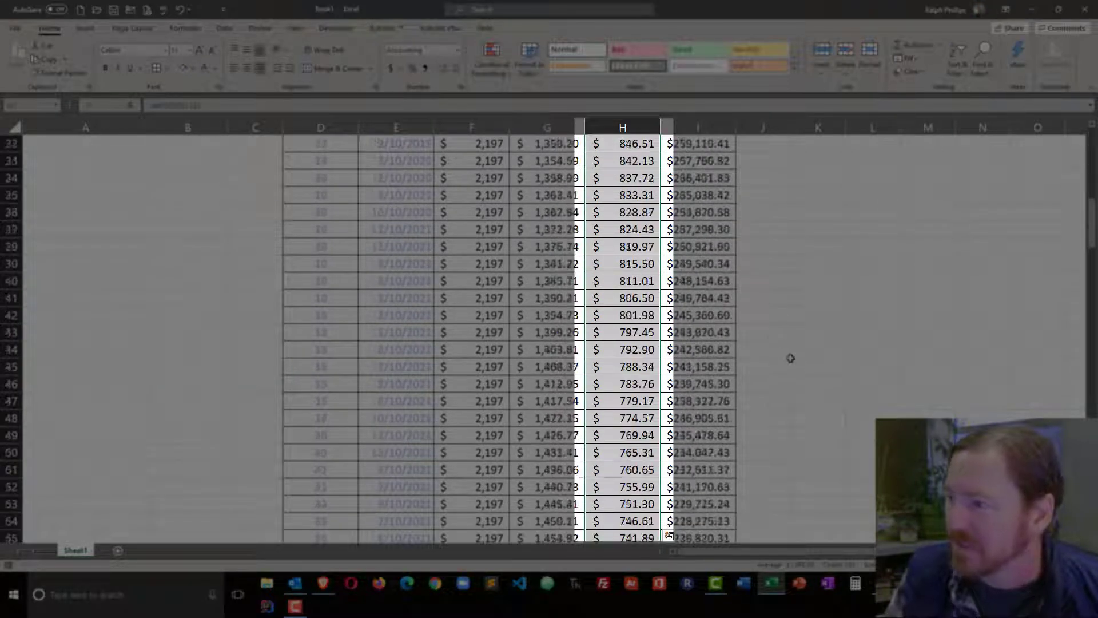
scroll(802, 371, "down", 20)
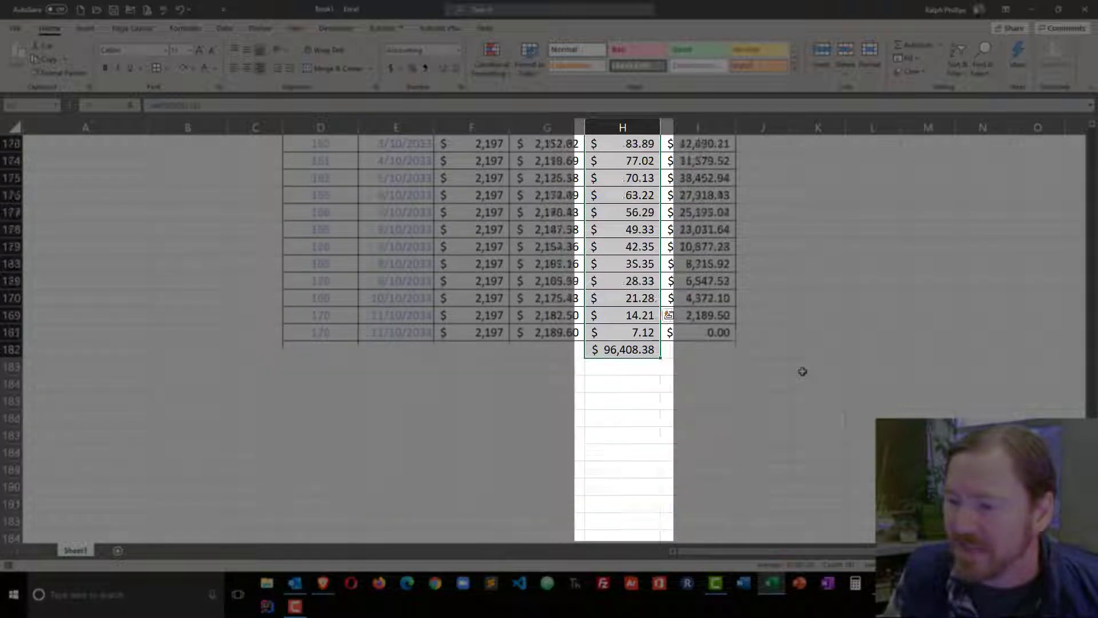
left_click(643, 219)
key("Up")
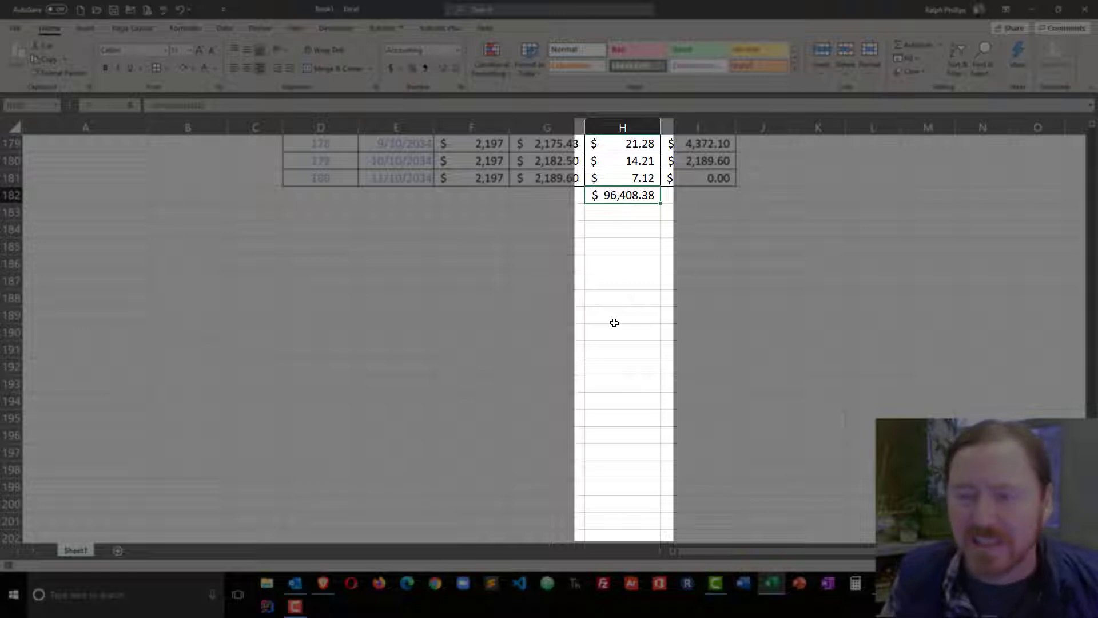
scroll(614, 322, "up", 20)
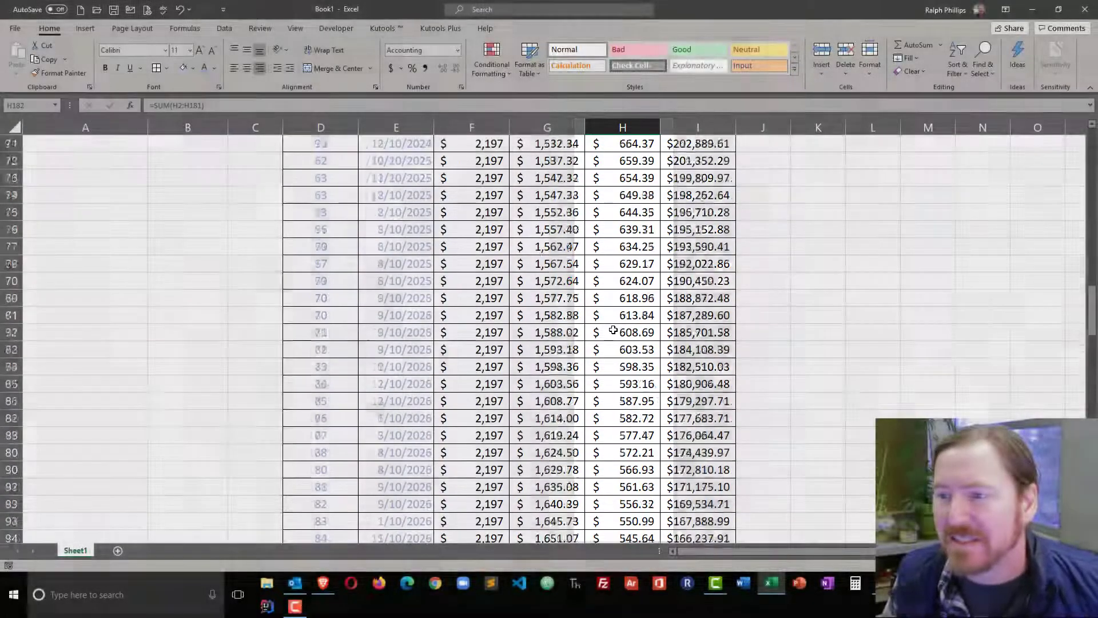
scroll(614, 330, "up", 20)
scroll(603, 335, "up", 1)
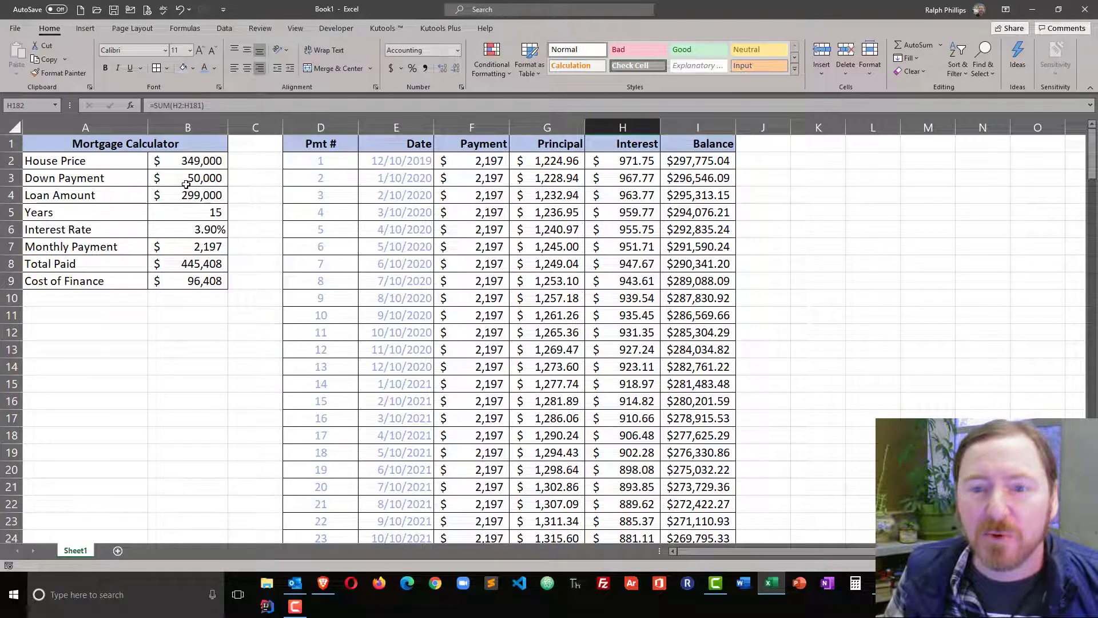
left_click(203, 180)
type("349")
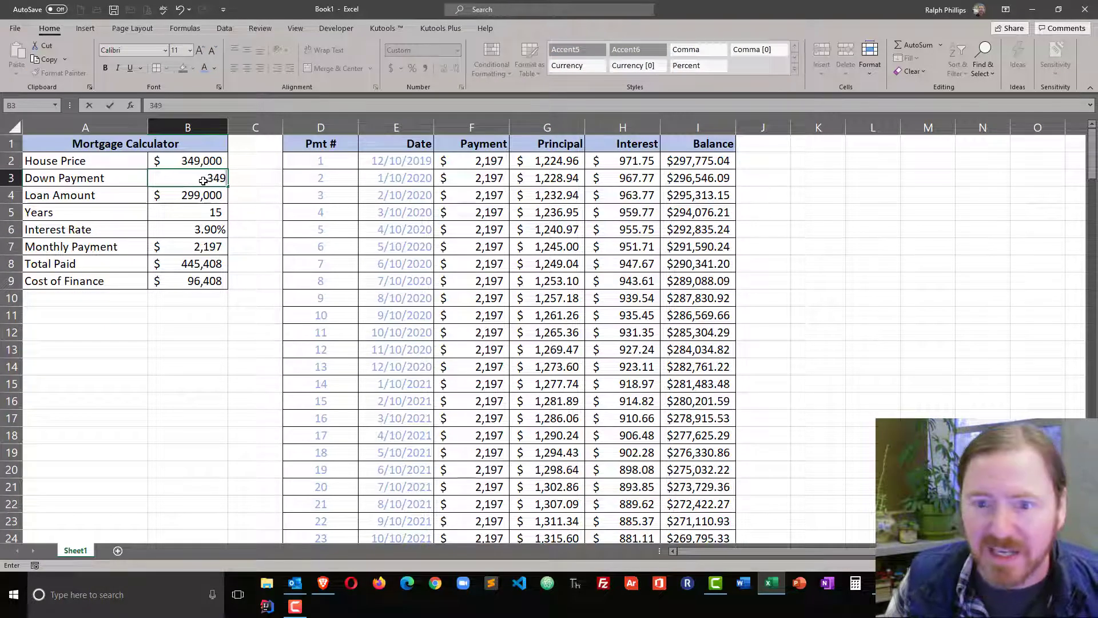
type(",000")
key("Return")
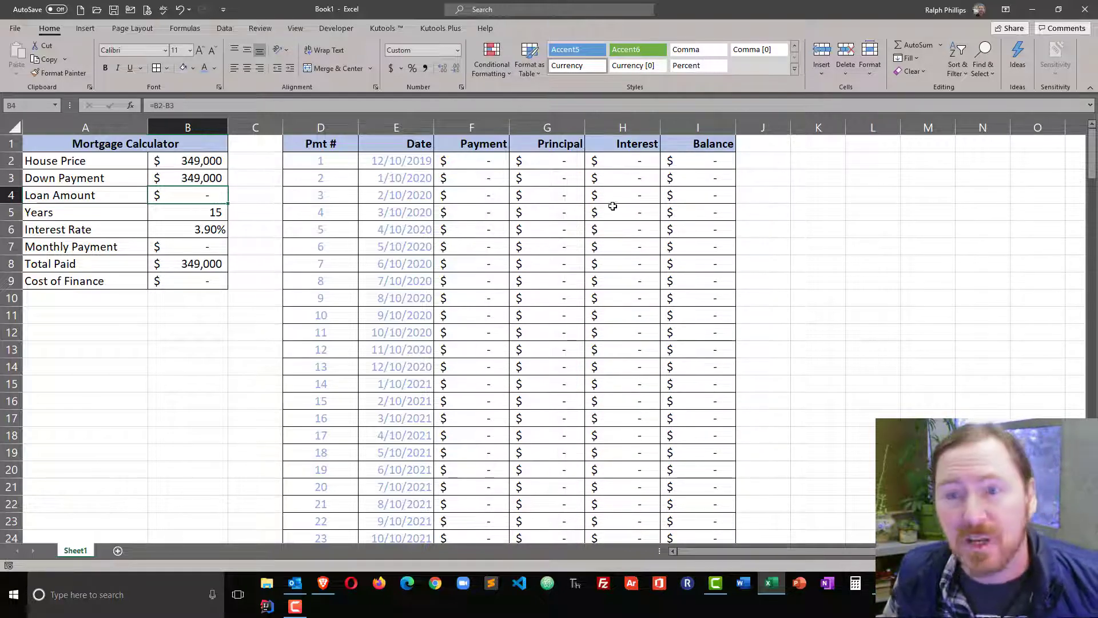
left_click(179, 177)
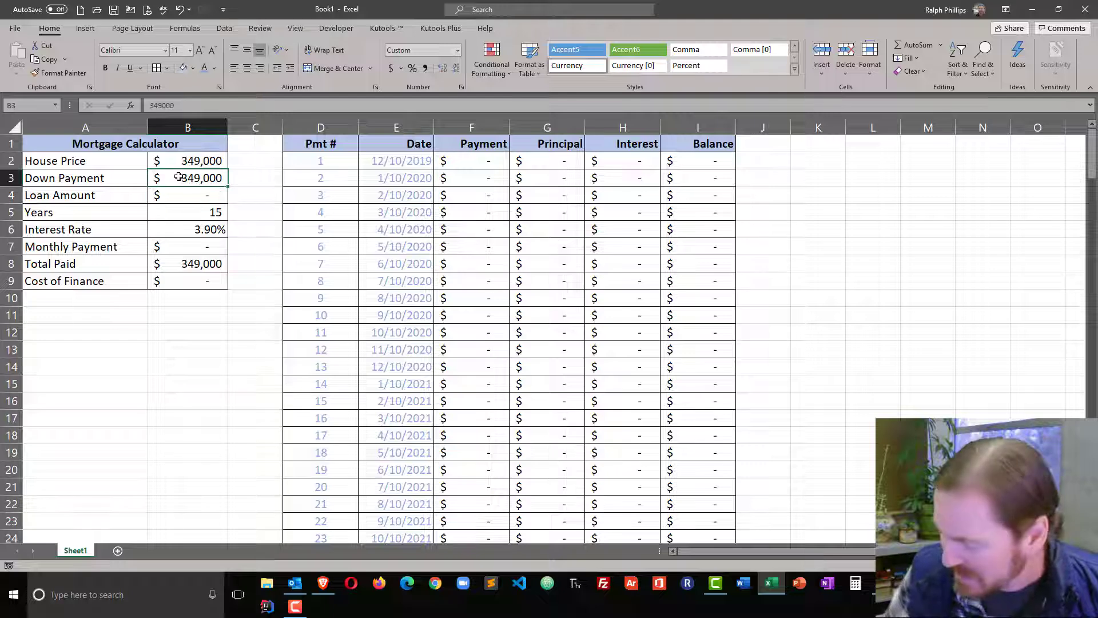
type("50000")
key("Return")
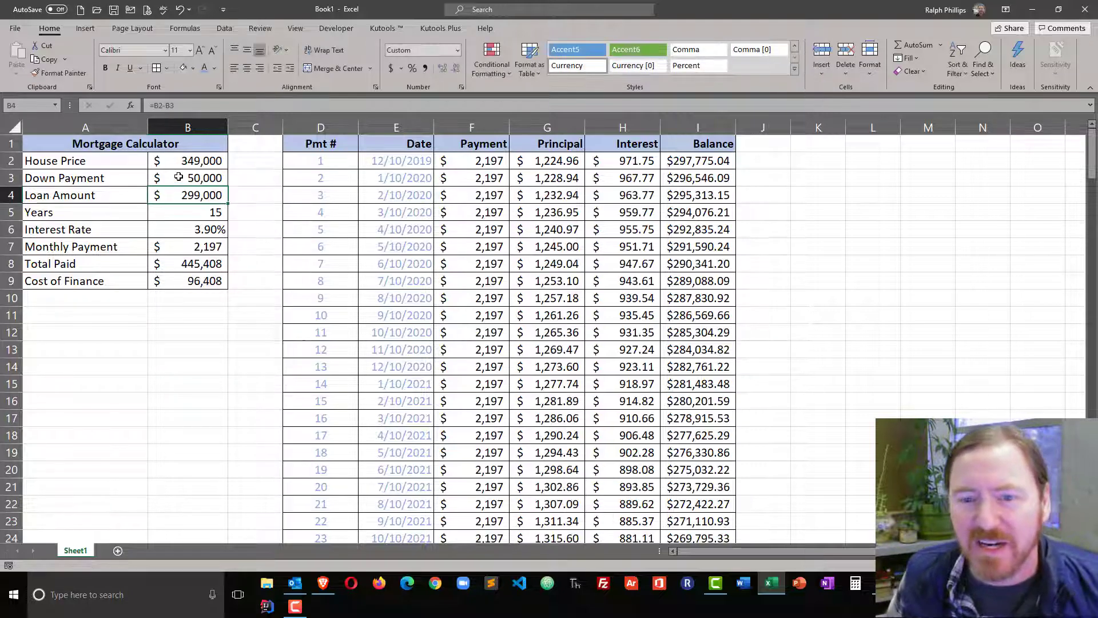
left_click(202, 282)
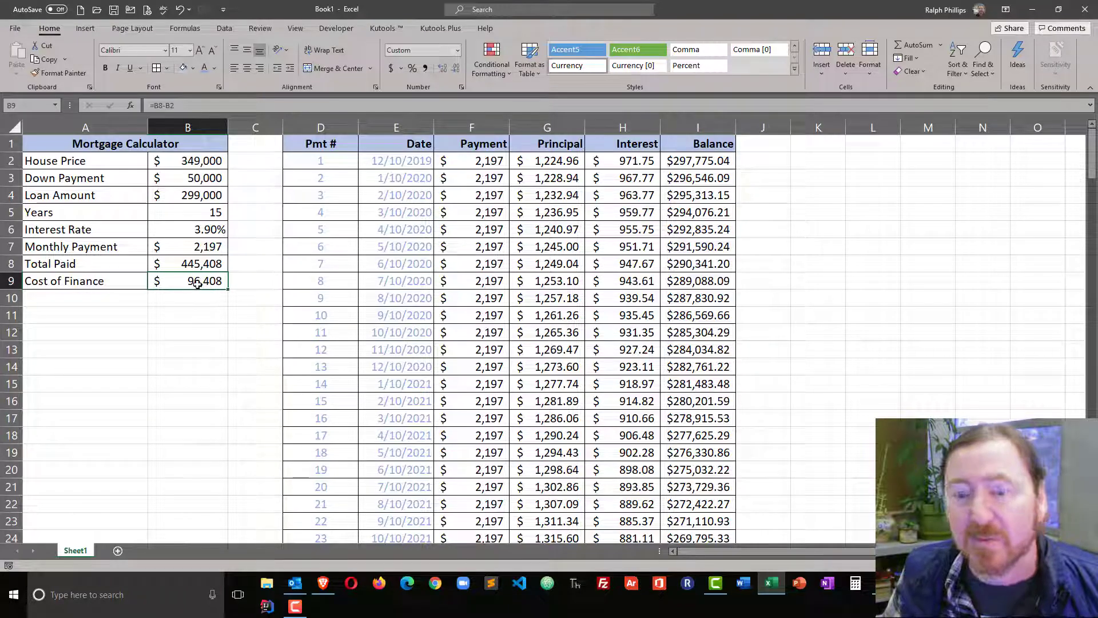